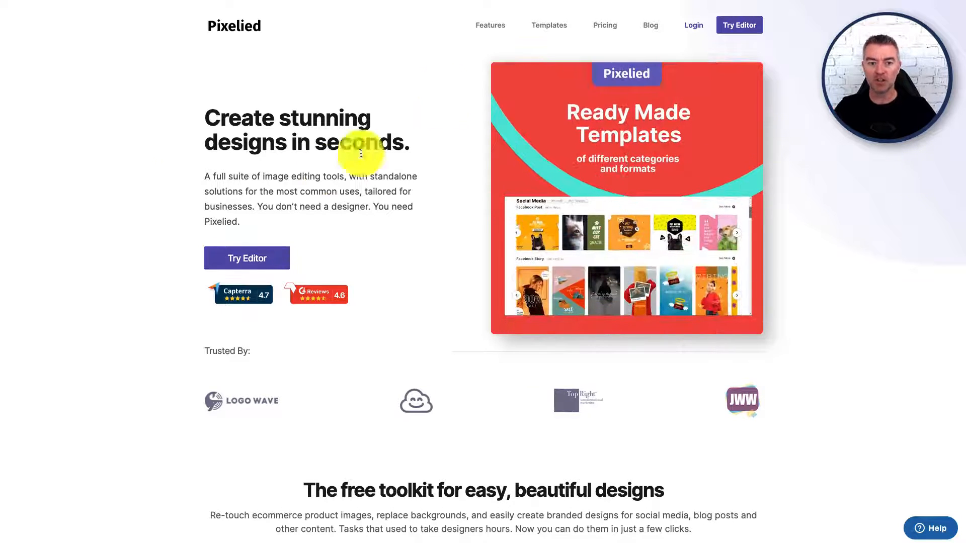
# - Review the feature sections on the Pixelied homepage, from ready-made templates through to resizing images for social media
pyautogui.scroll(-1, 862, 268)
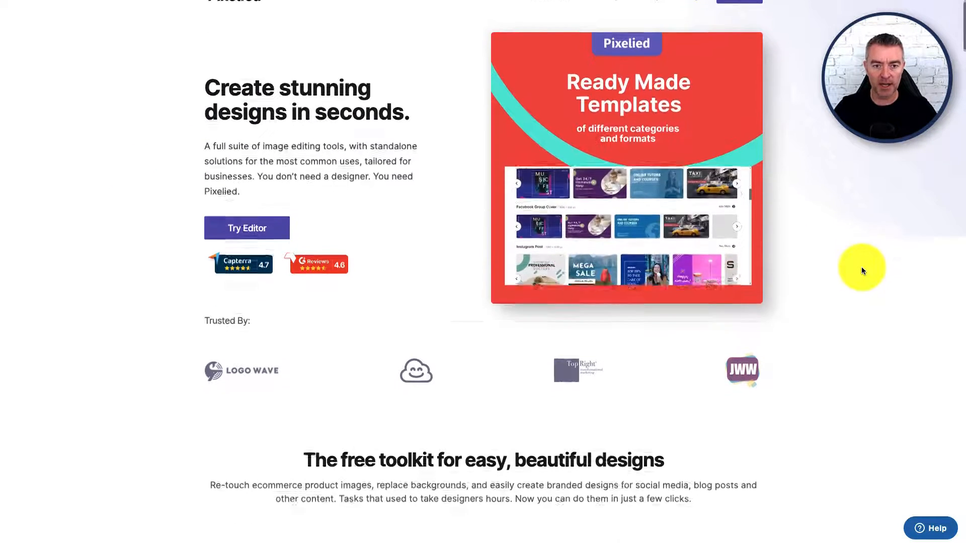
pyautogui.scroll(-1, 861, 270)
pyautogui.scroll(-1, 861, 270)
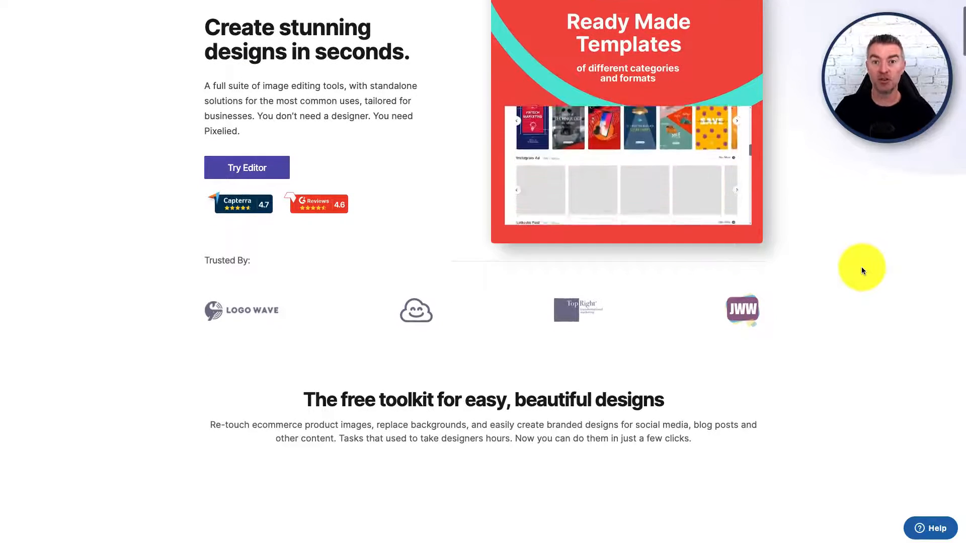
pyautogui.scroll(-6, 862, 270)
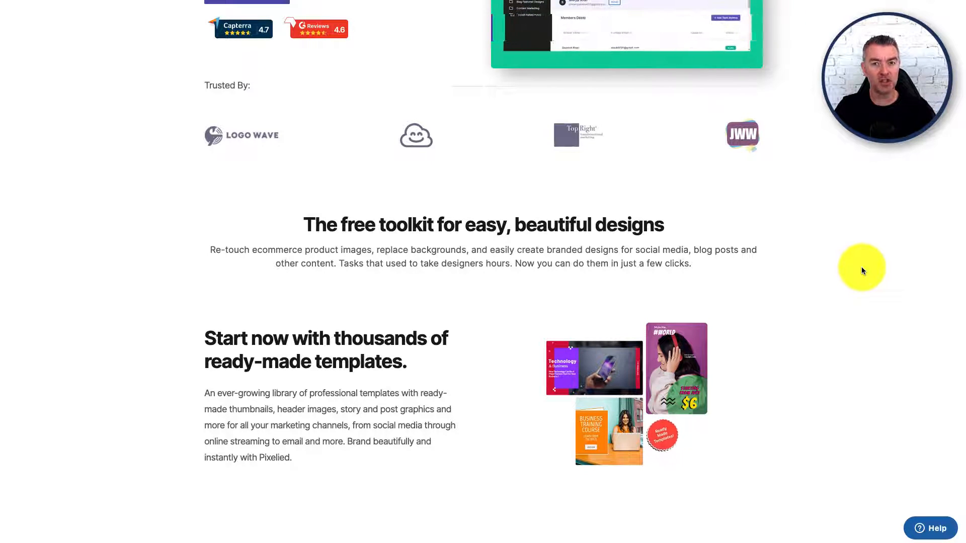
pyautogui.scroll(-2, 862, 268)
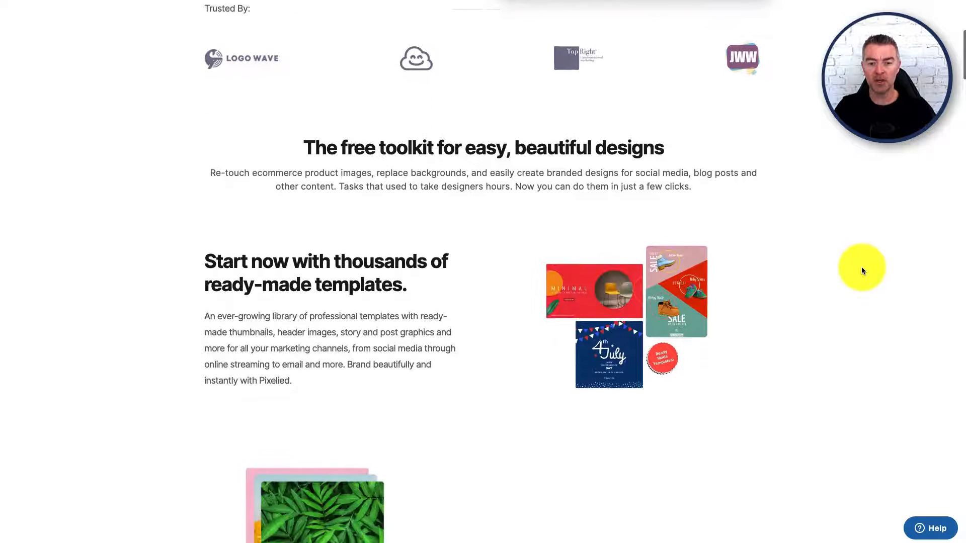
pyautogui.scroll(-3, 861, 271)
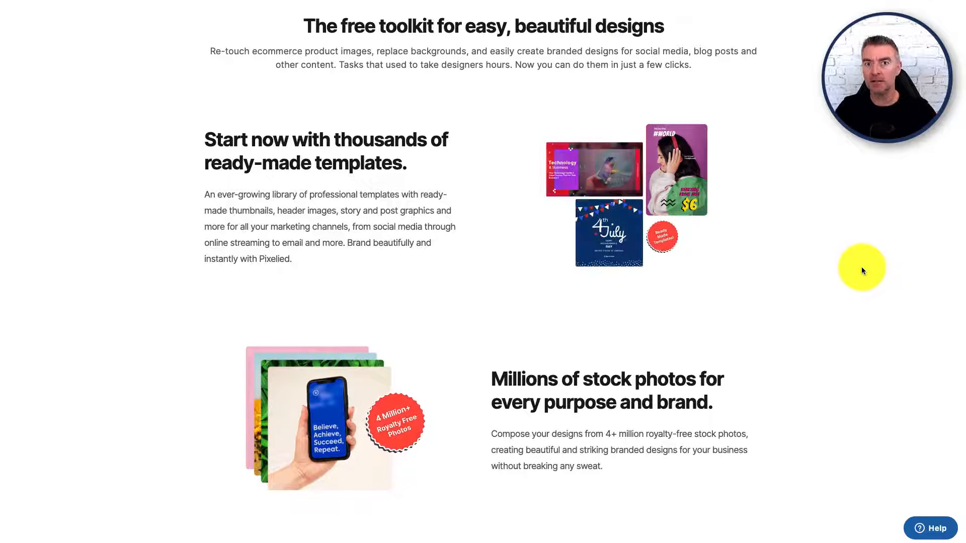
pyautogui.scroll(-4, 861, 270)
pyautogui.scroll(-2, 861, 267)
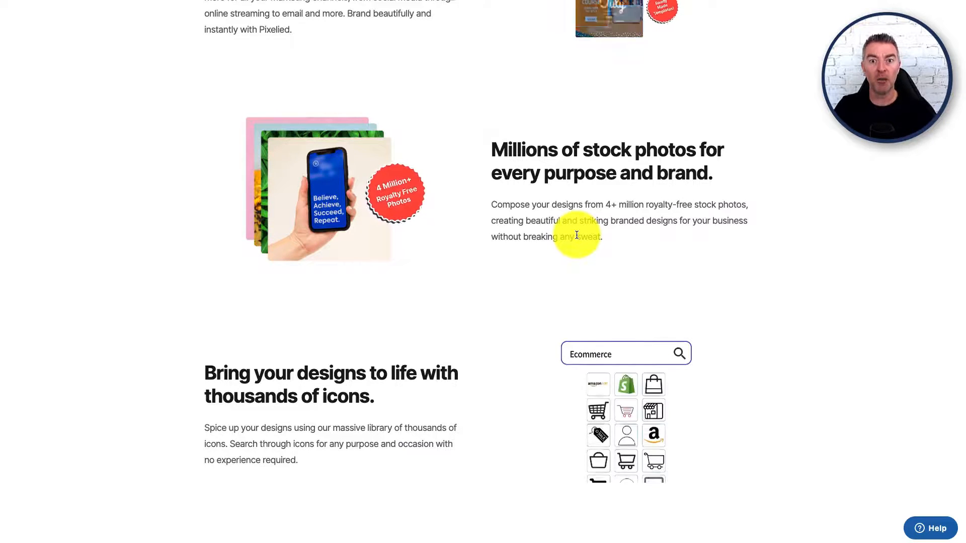
pyautogui.scroll(-4, 576, 234)
pyautogui.scroll(-2, 577, 236)
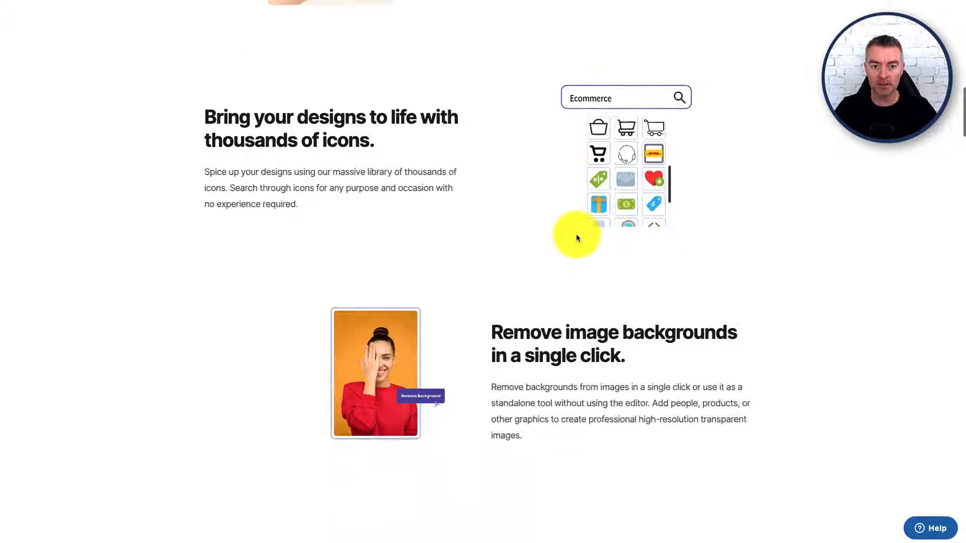
pyautogui.scroll(-3, 787, 336)
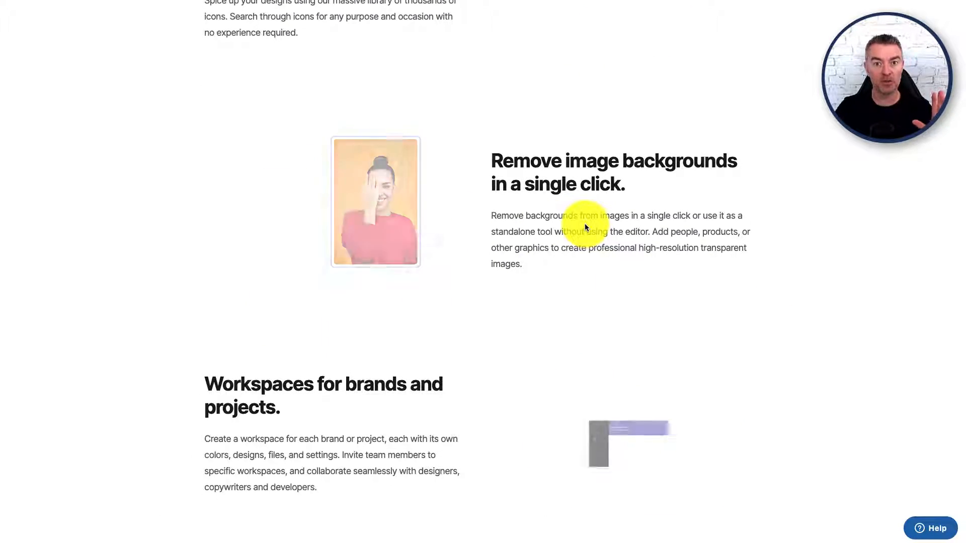
pyautogui.scroll(-2, 823, 236)
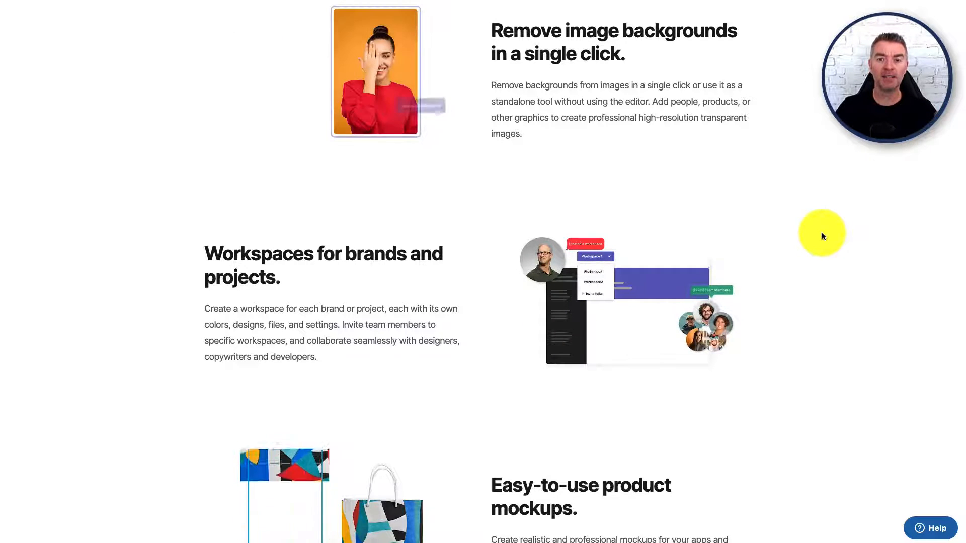
pyautogui.scroll(-1, 822, 236)
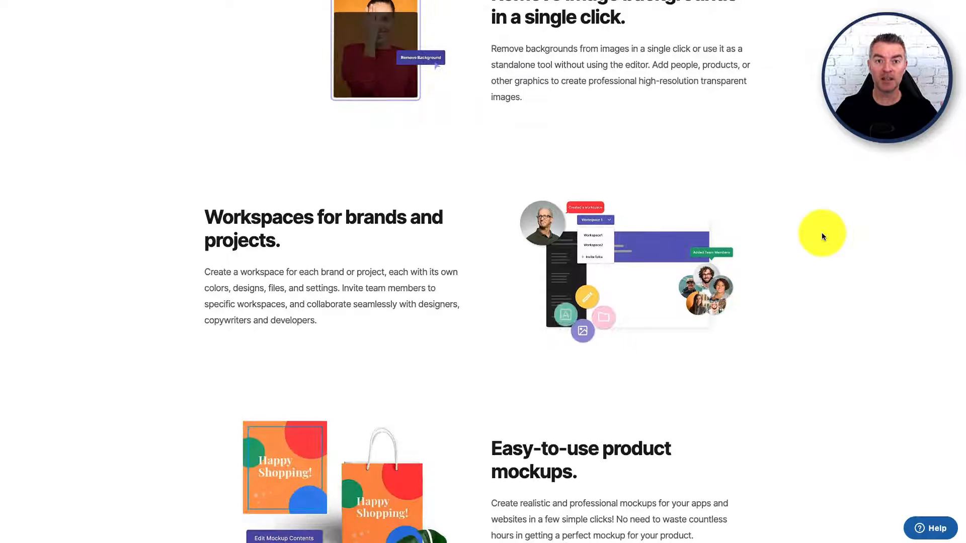
pyautogui.scroll(-1, 822, 236)
pyautogui.scroll(-1, 823, 236)
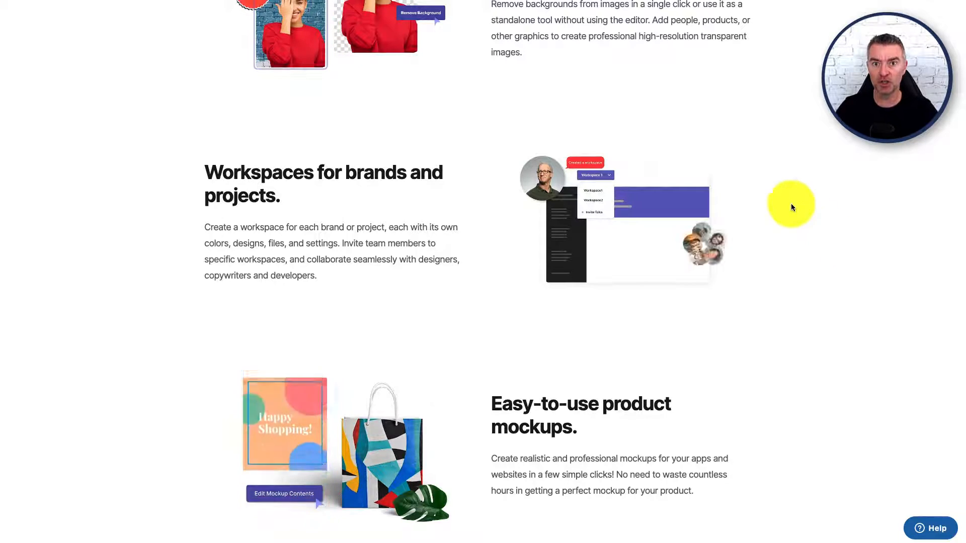
pyautogui.scroll(-3, 824, 214)
pyautogui.scroll(-3, 823, 213)
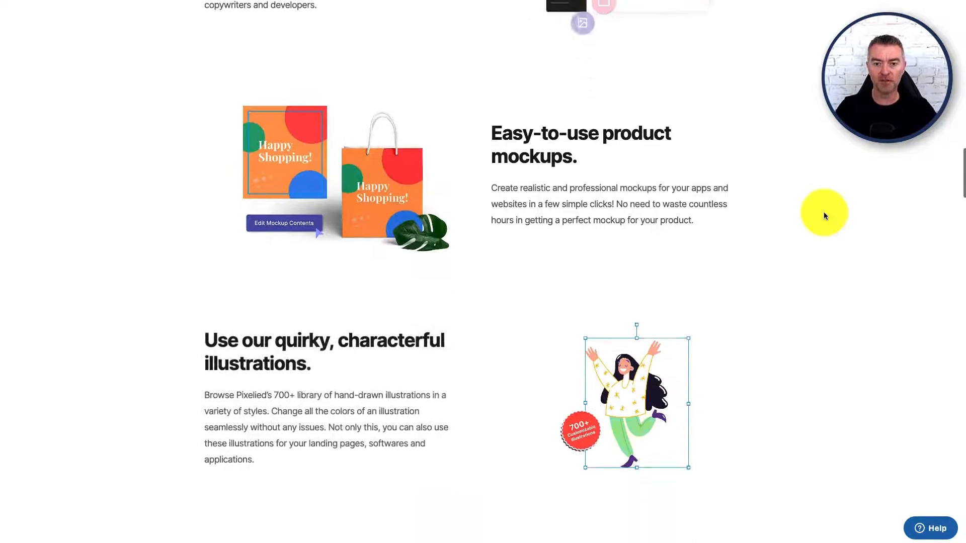
pyautogui.scroll(-2, 837, 239)
pyautogui.scroll(-3, 837, 240)
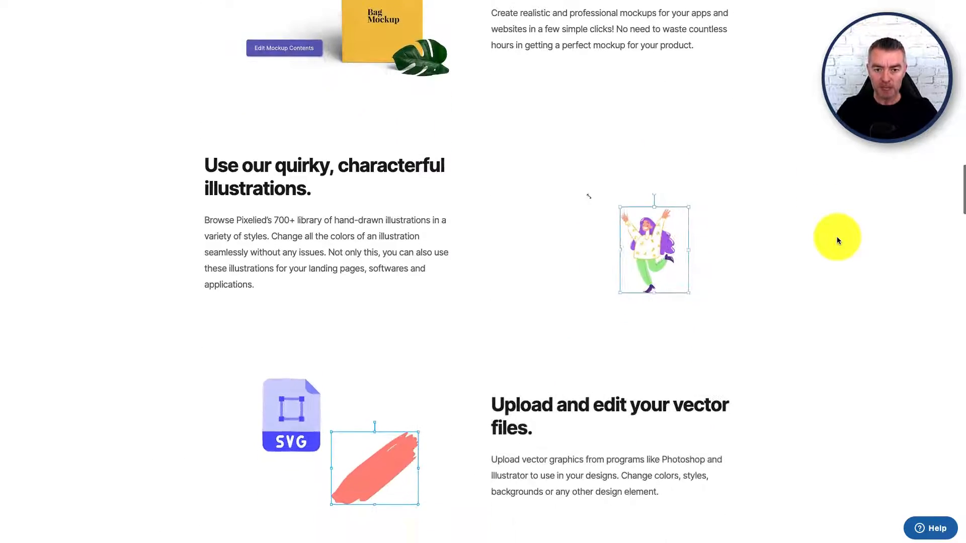
pyautogui.scroll(-5, 837, 240)
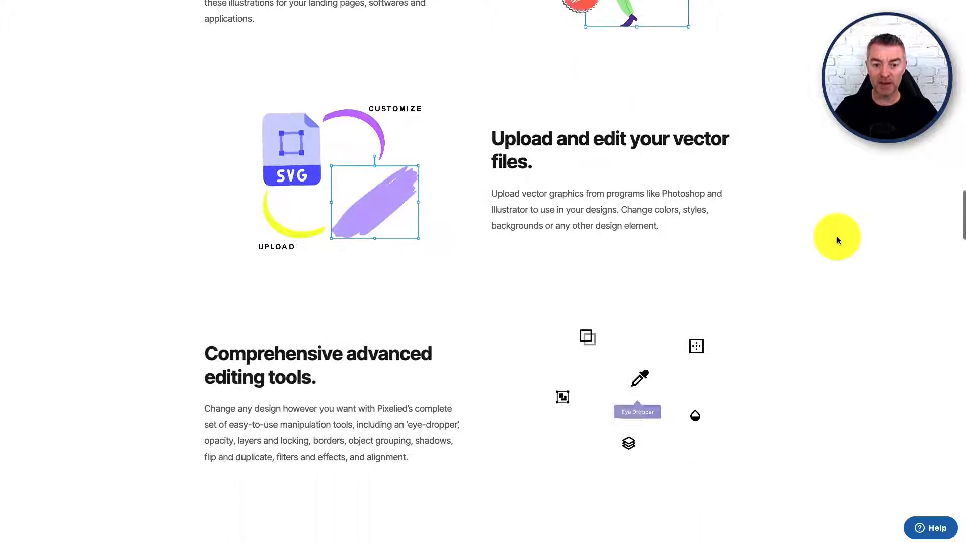
pyautogui.scroll(-3, 837, 240)
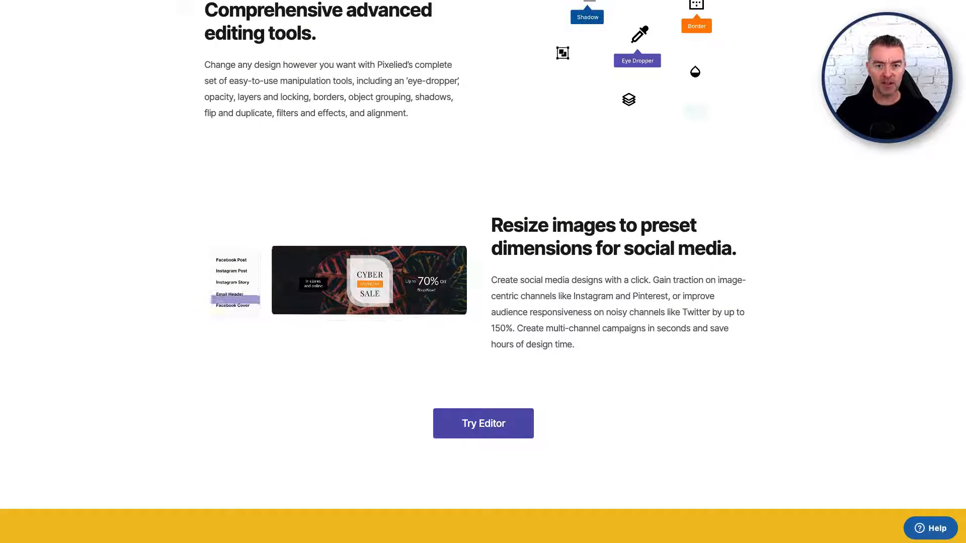
pyautogui.scroll(-15, 534, 241)
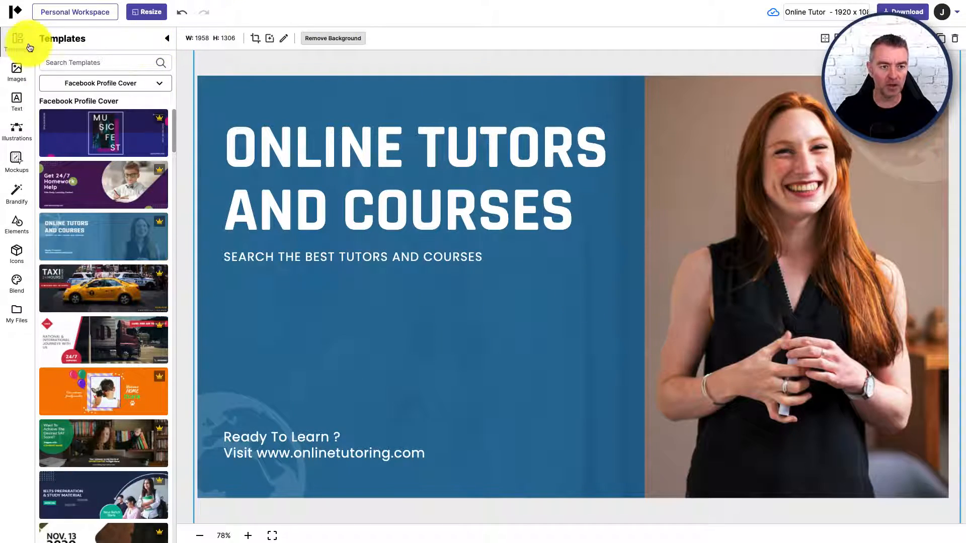
# - Leave the Online Tutor design for the home page and choose Facebook Post - 940 × 788 px from the available design formats
pyautogui.click(30, 46)
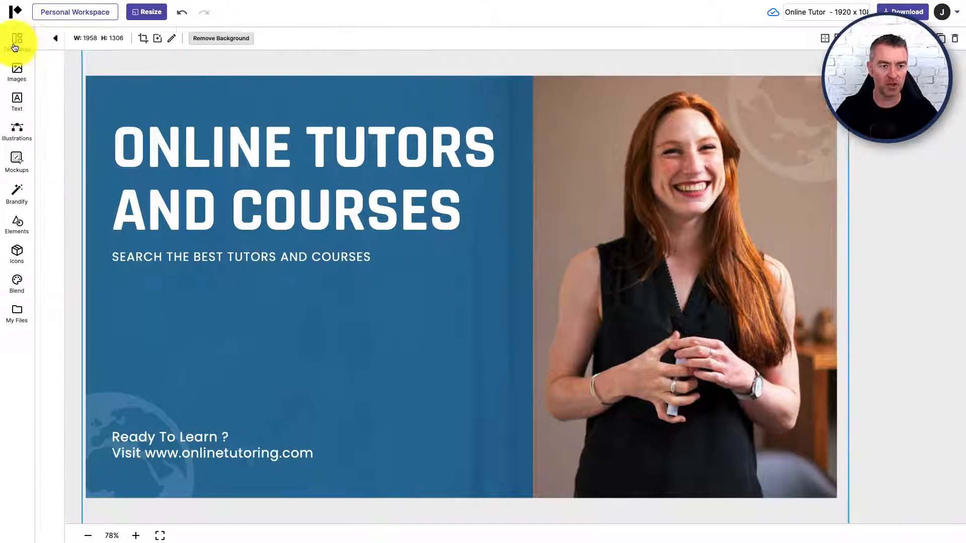
pyautogui.click(15, 16)
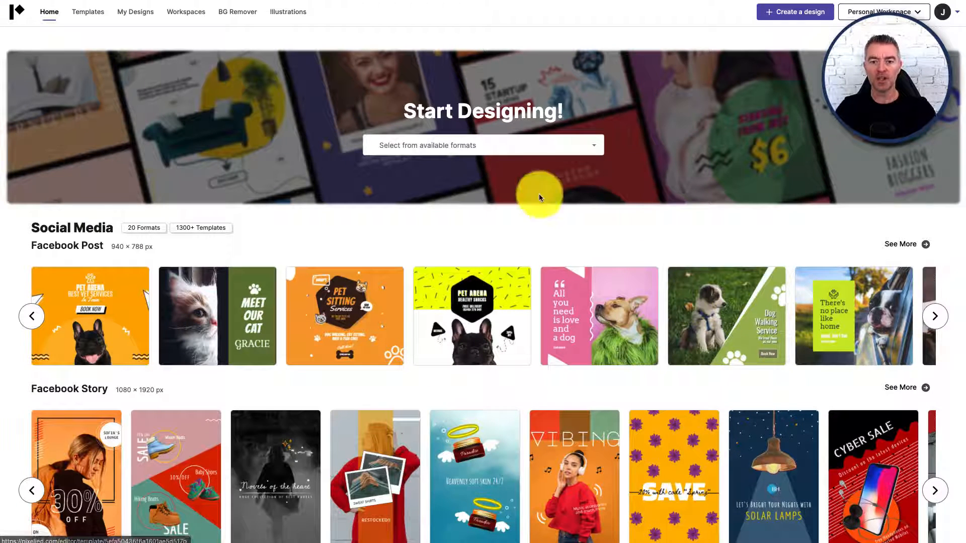
pyautogui.click(591, 147)
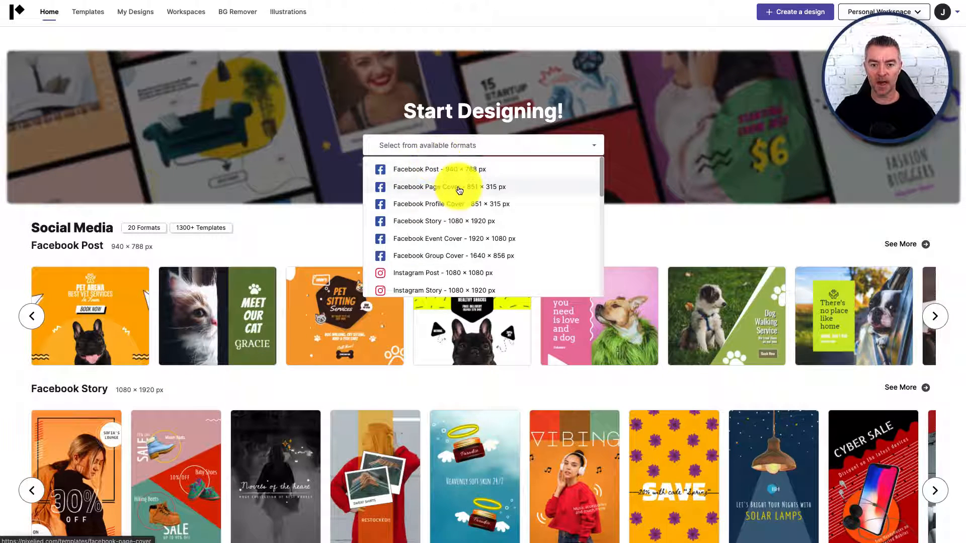
pyautogui.scroll(-2, 483, 201)
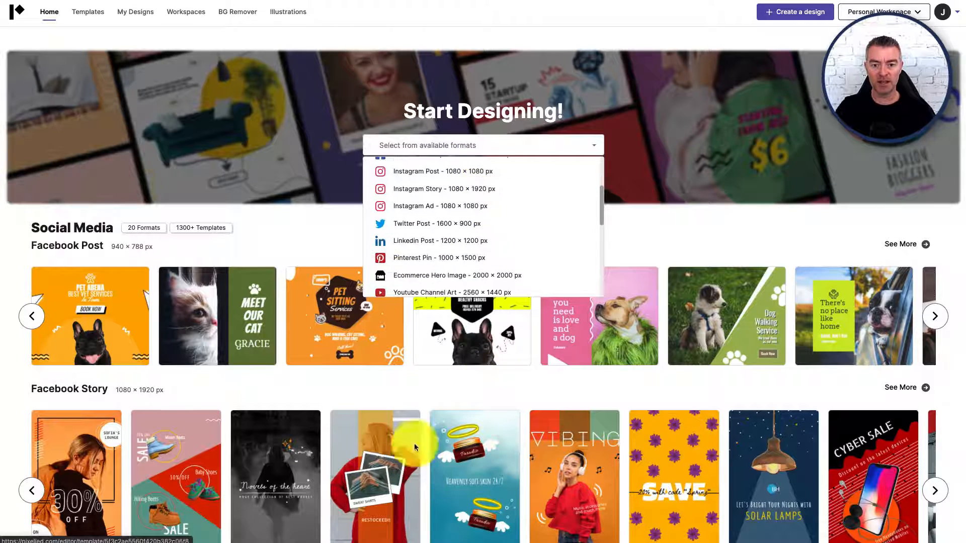
pyautogui.scroll(-2, 469, 270)
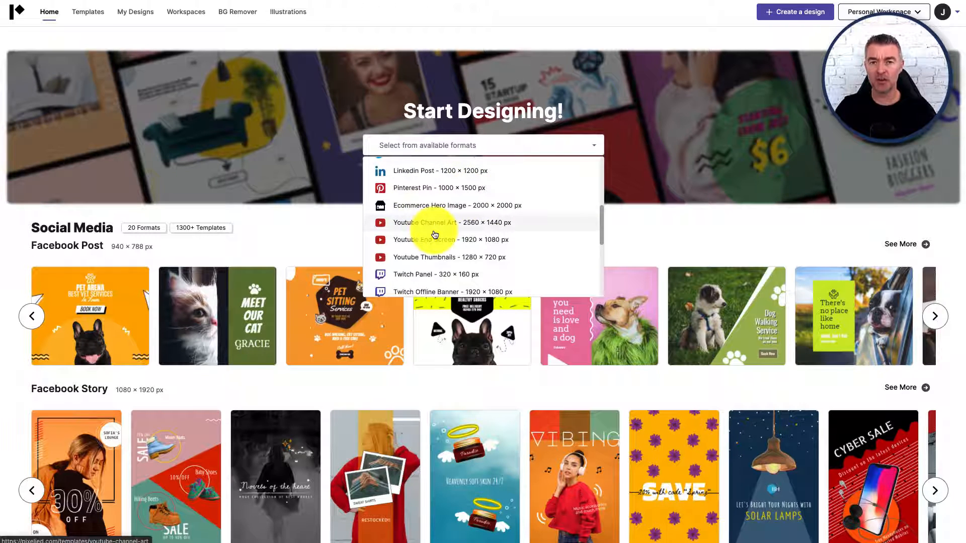
pyautogui.scroll(-4, 434, 235)
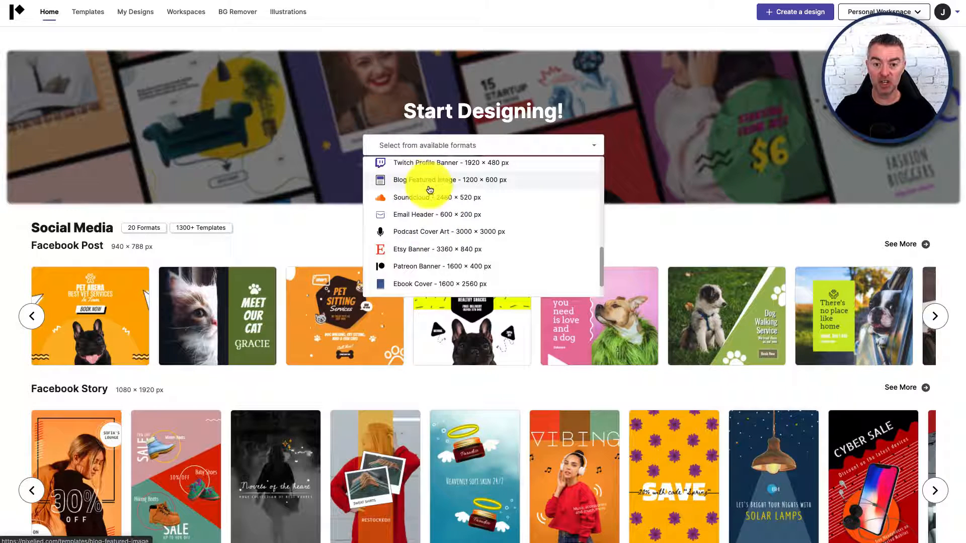
pyautogui.scroll(-1, 474, 221)
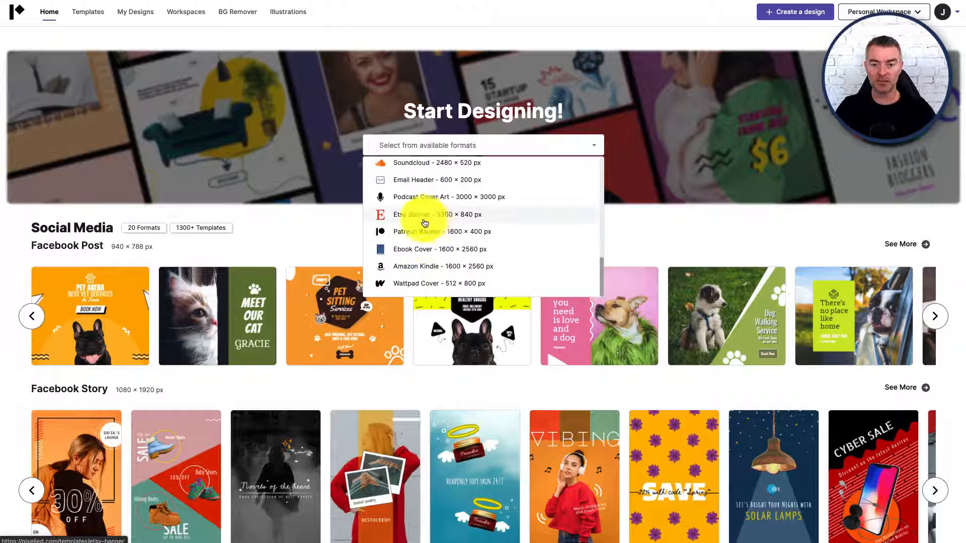
pyautogui.scroll(4, 424, 215)
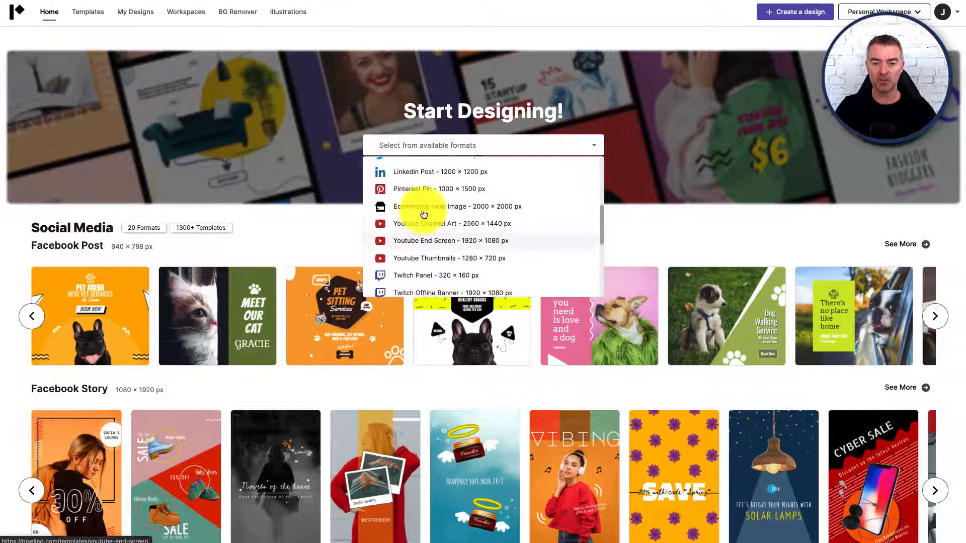
pyautogui.scroll(3, 424, 215)
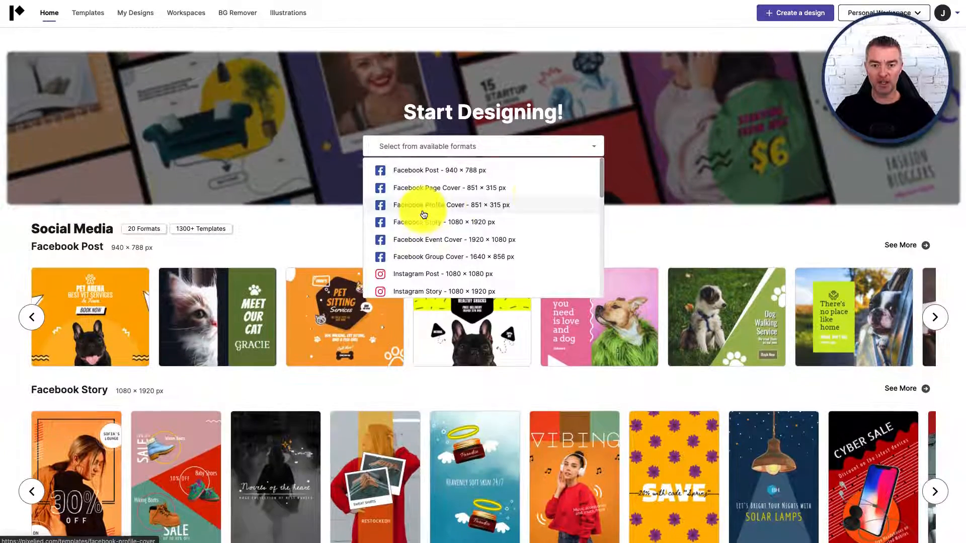
pyautogui.click(415, 172)
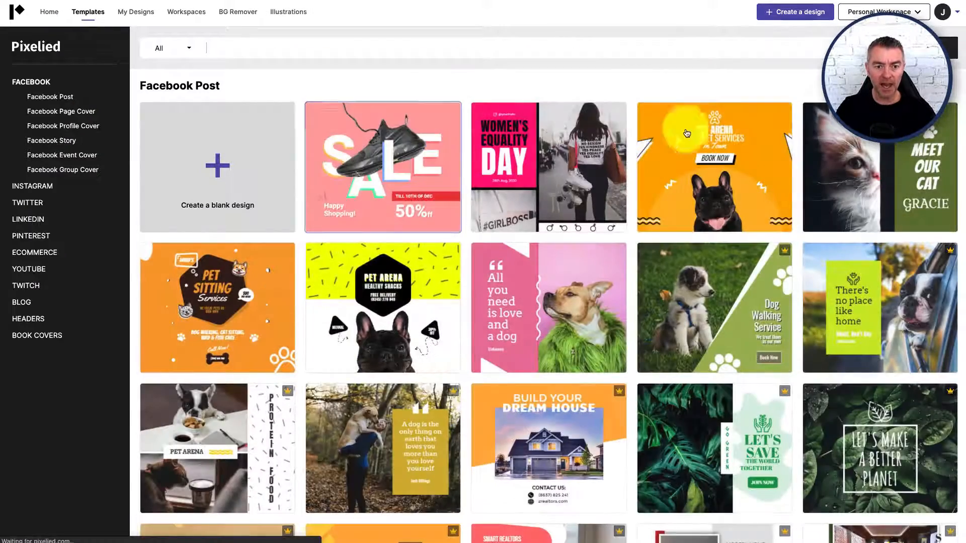
# - Find the Business Training Course template with the woman at a laptop among the Facebook Post templates and open it for editing
pyautogui.scroll(-2, 829, 314)
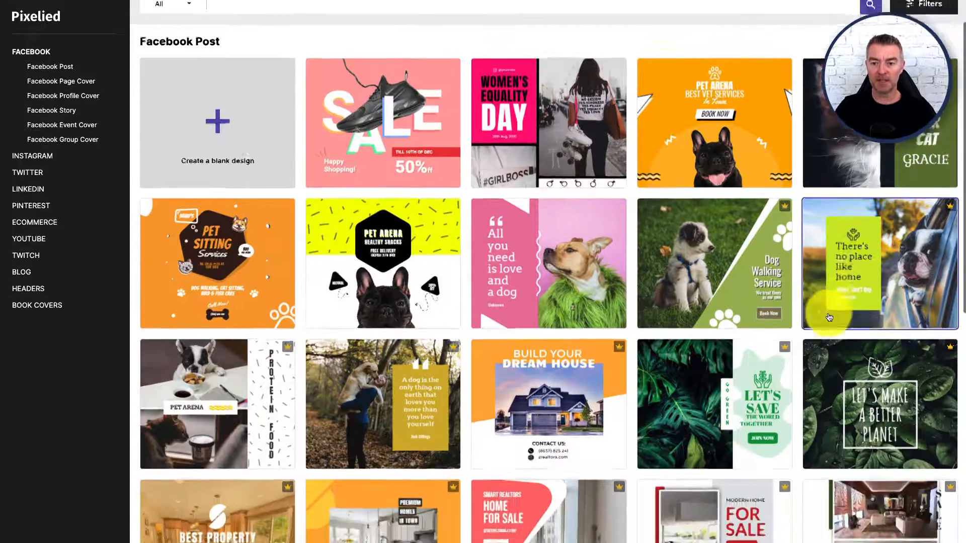
pyautogui.scroll(-6, 829, 317)
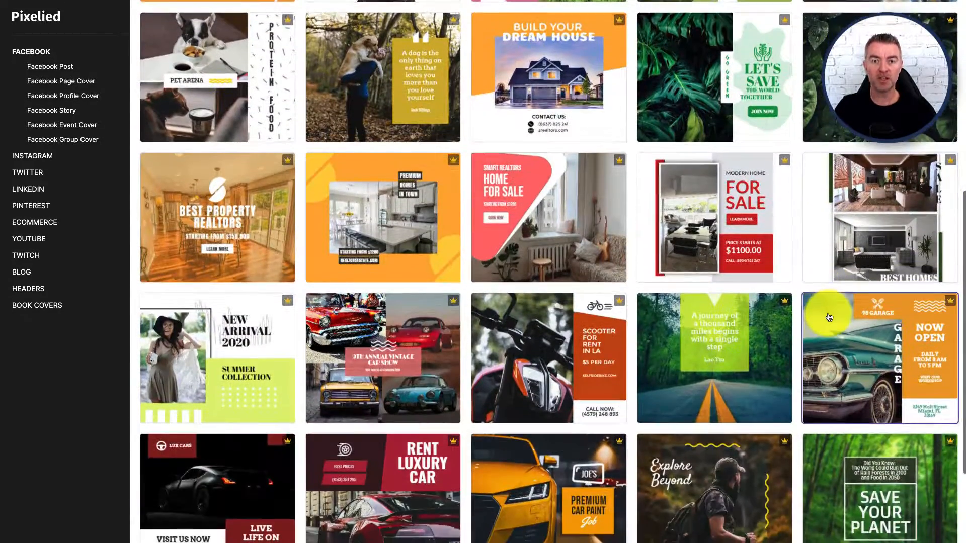
pyautogui.scroll(-2, 829, 317)
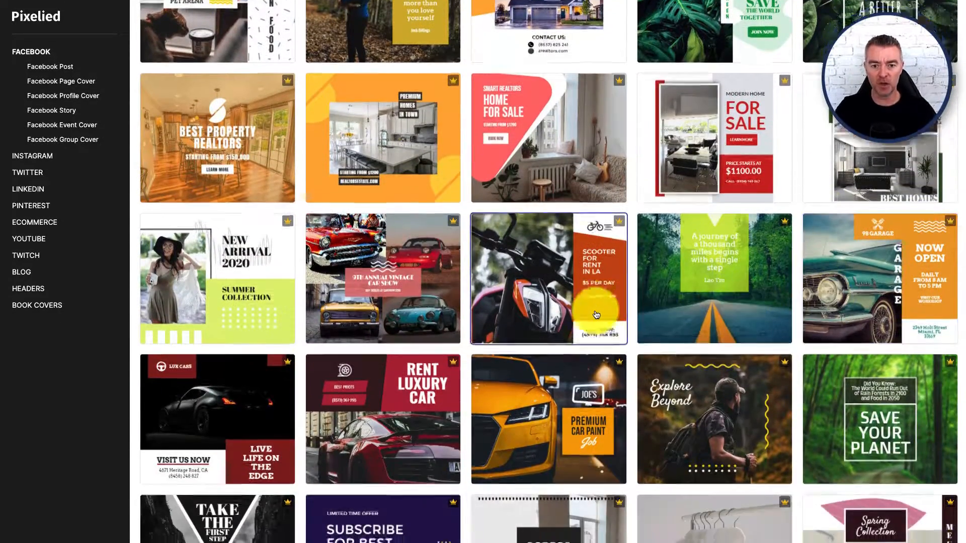
pyautogui.scroll(-5, 596, 315)
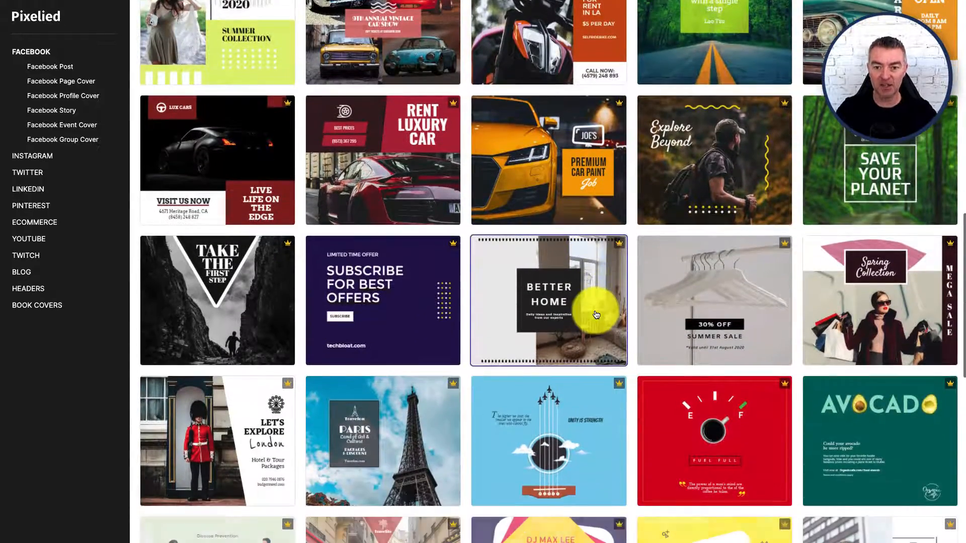
pyautogui.scroll(-1, 671, 276)
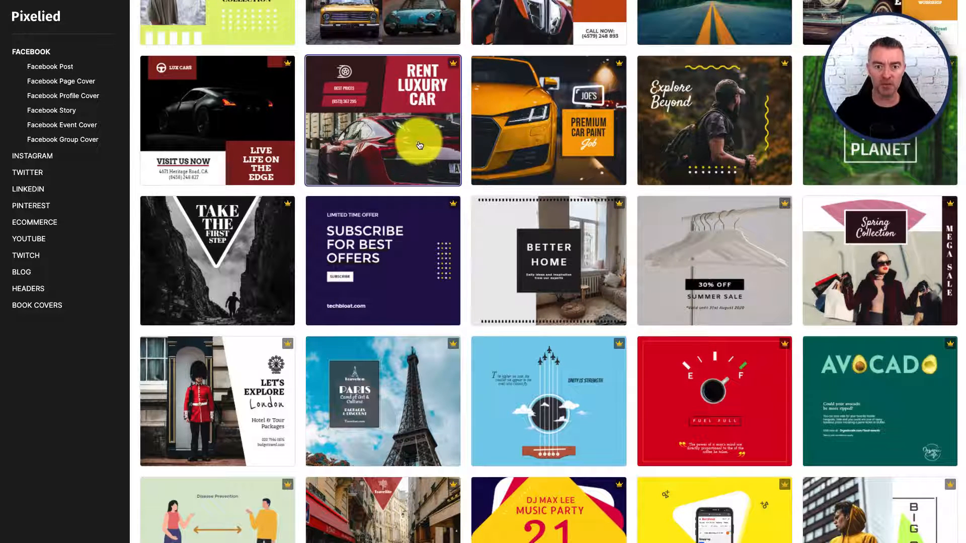
pyautogui.scroll(-3, 453, 352)
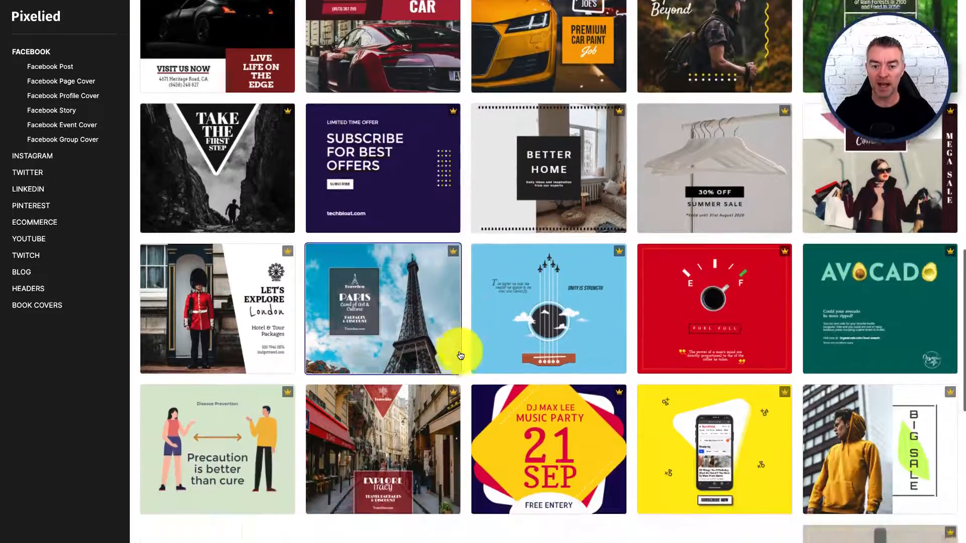
pyautogui.scroll(-2, 460, 356)
pyautogui.scroll(-2, 460, 355)
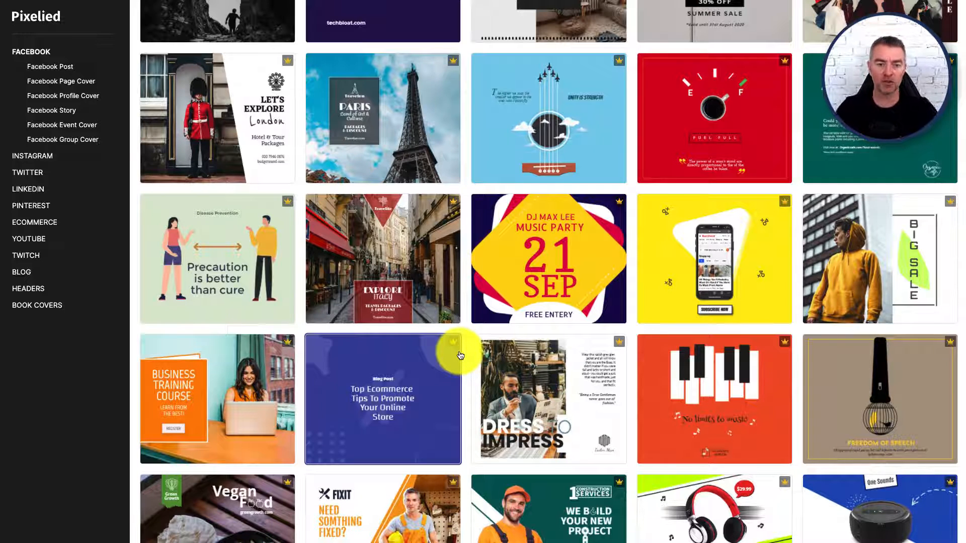
pyautogui.scroll(-3, 464, 326)
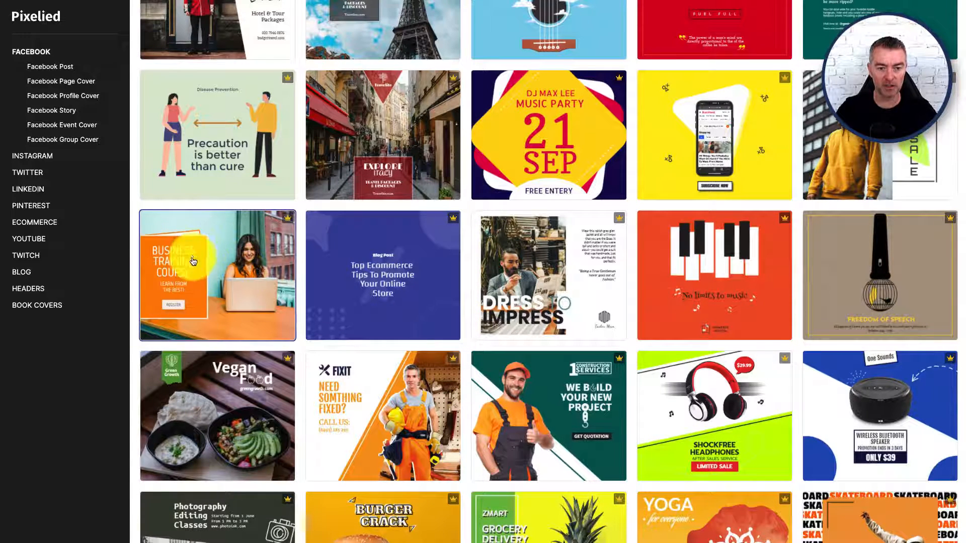
pyautogui.click(248, 266)
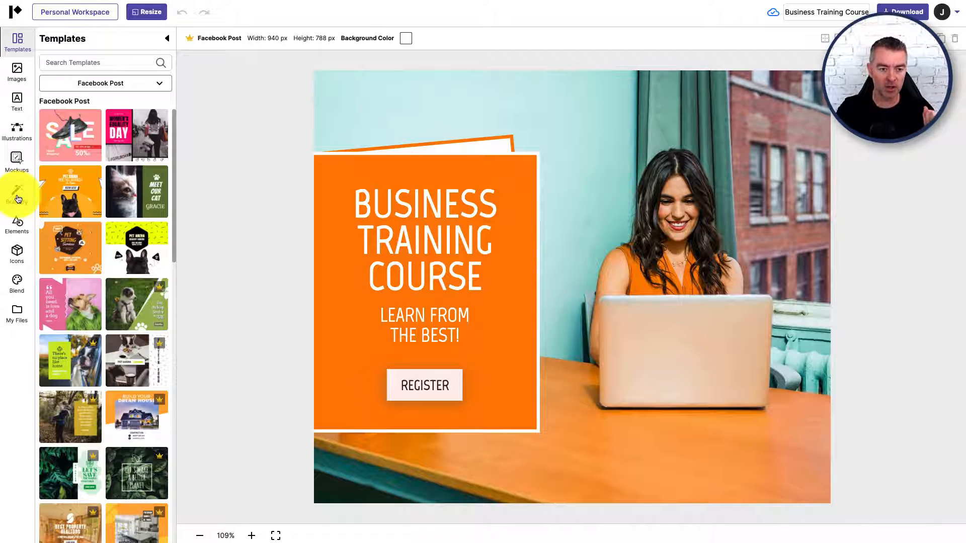
# - Apply the saved brand with the Oswald and Open Sans fonts to the Business Training Course design using Brandify
pyautogui.click(18, 196)
pyautogui.moveTo(100, 226)
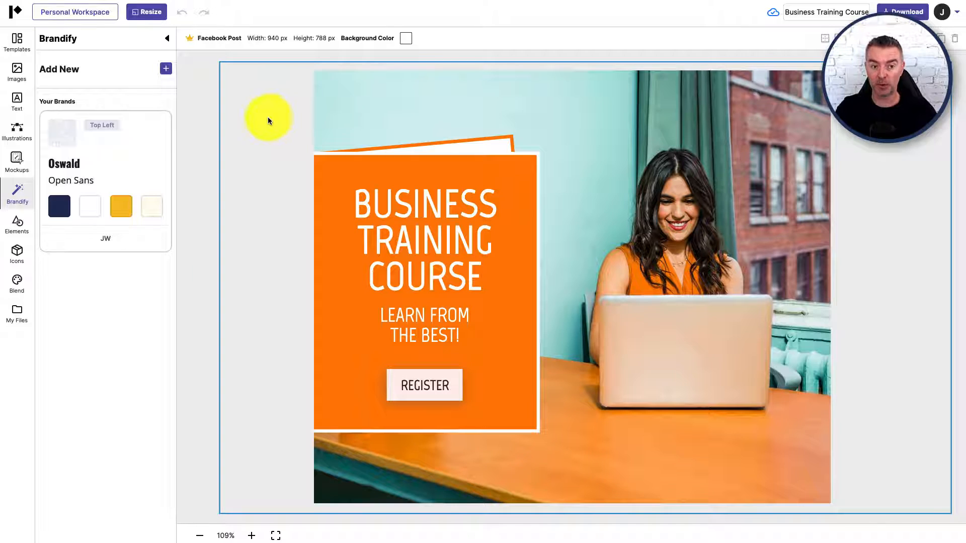
pyautogui.moveTo(59, 218)
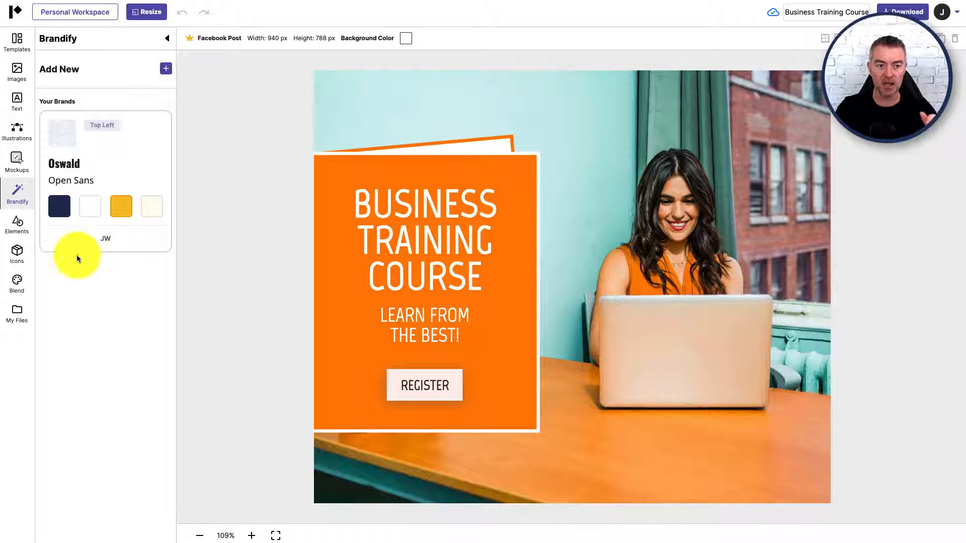
pyautogui.moveTo(67, 130)
pyautogui.click(111, 183)
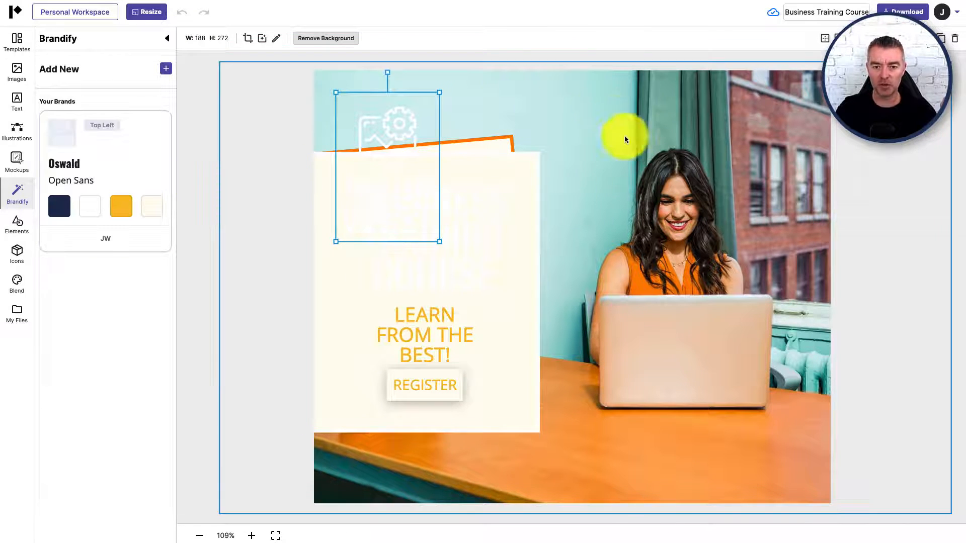
# - Recolour the cream panel behind the course text to a deep blue
pyautogui.click(515, 177)
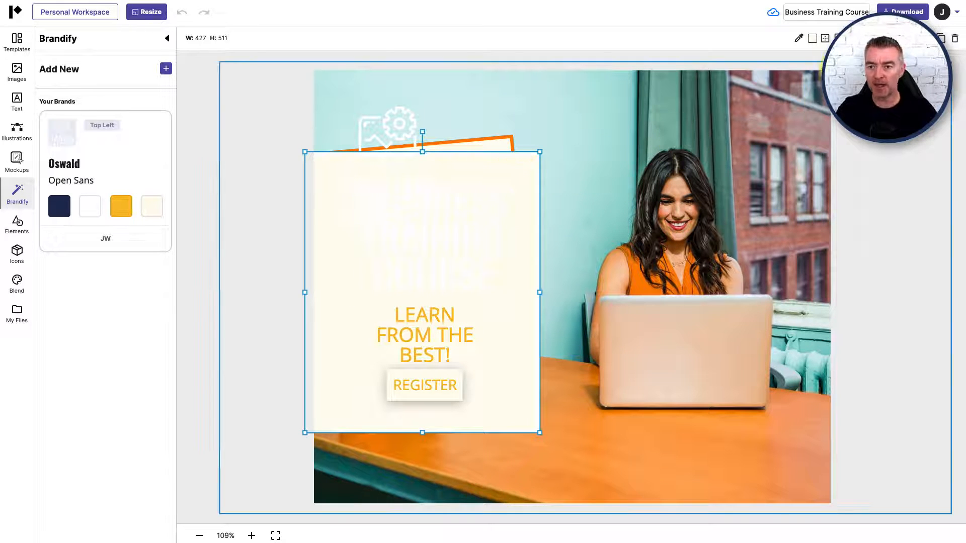
pyautogui.click(813, 38)
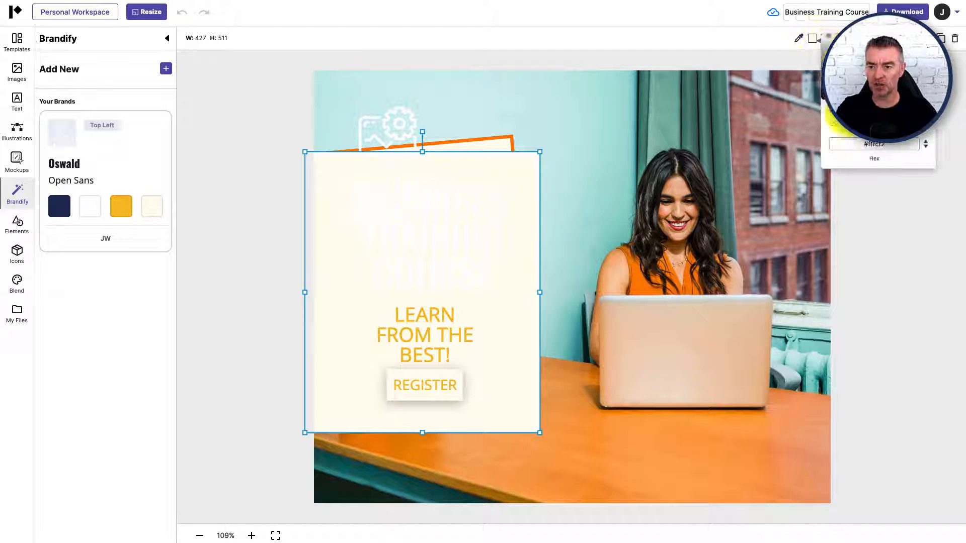
pyautogui.moveTo(832, 117); pyautogui.dragTo(944, 48)
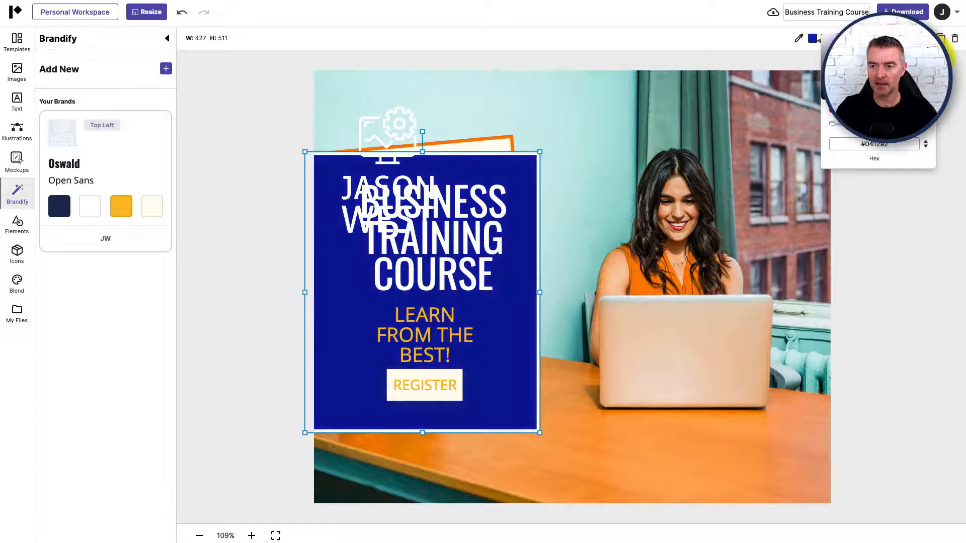
pyautogui.click(753, 32)
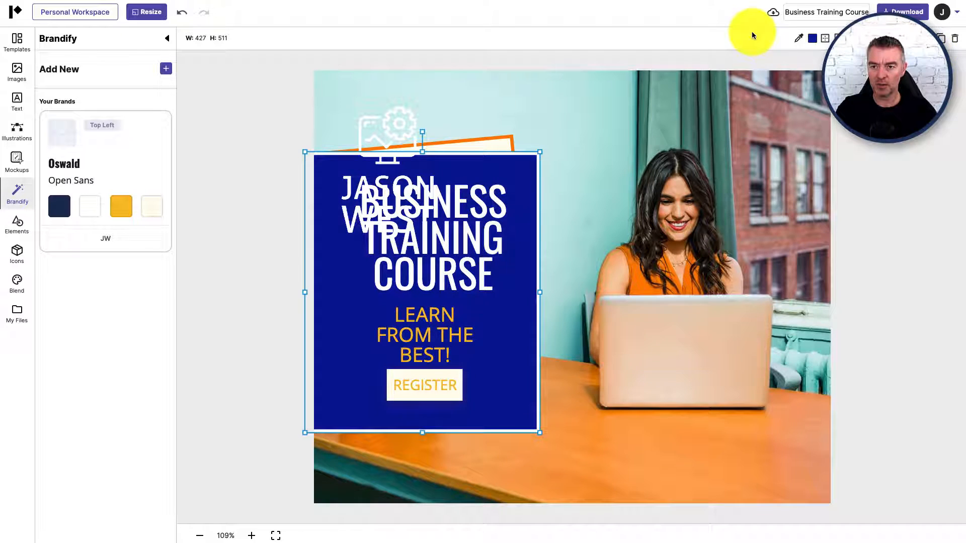
# - Sample the light teal of the photo's wall for the panel behind the text and darken it to a deep teal
pyautogui.click(799, 40)
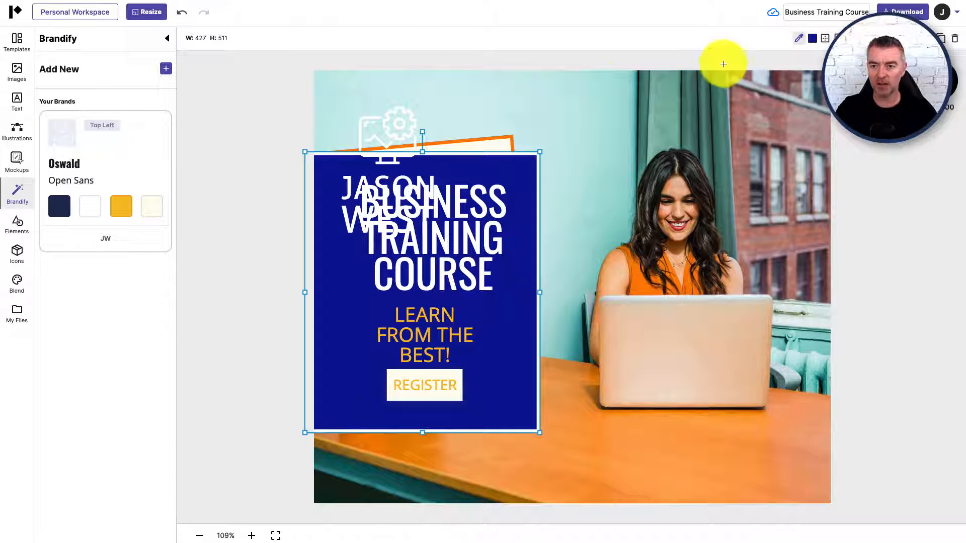
pyautogui.click(385, 86)
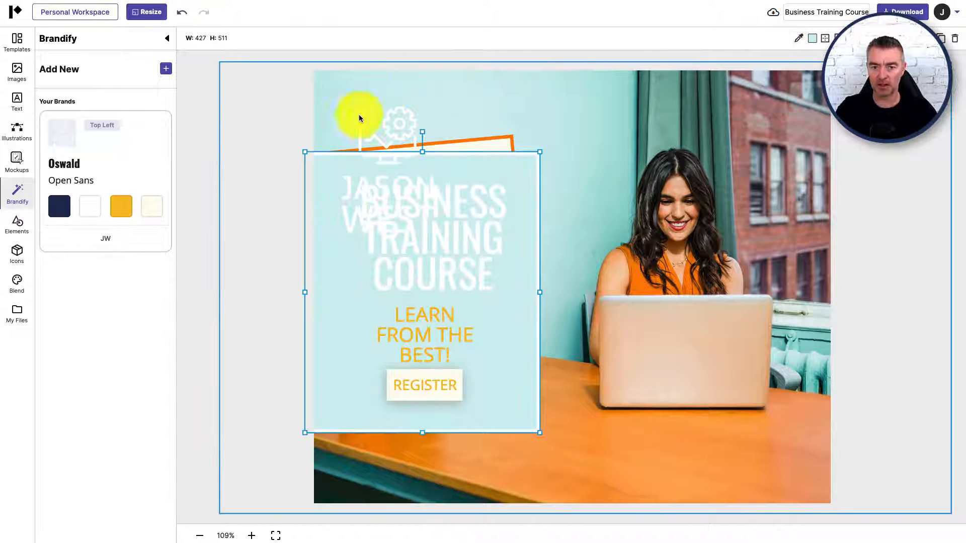
pyautogui.click(813, 40)
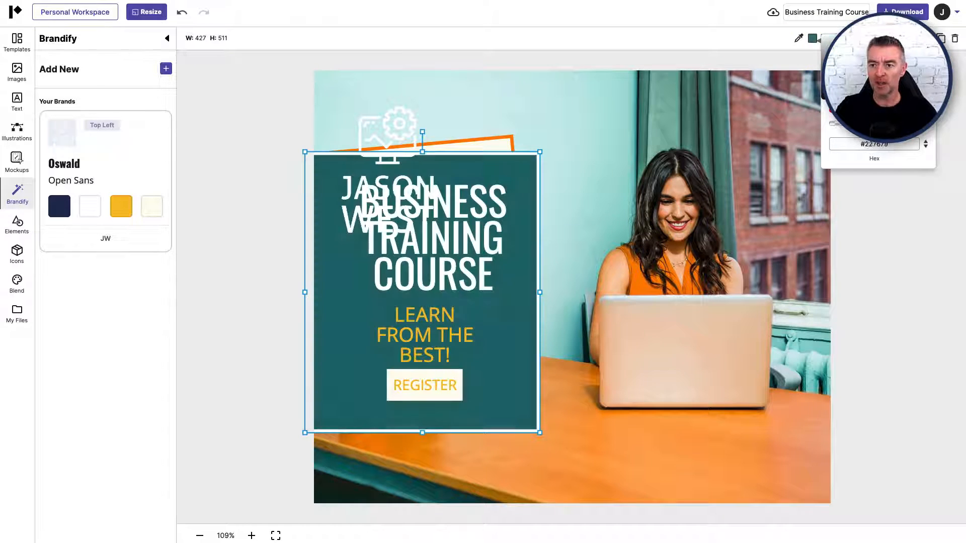
# - Move a copy of the brand logo from the headline area to the lower-right corner of the design
pyautogui.moveTo(384, 134); pyautogui.dragTo(771, 370)
pyautogui.click(396, 117)
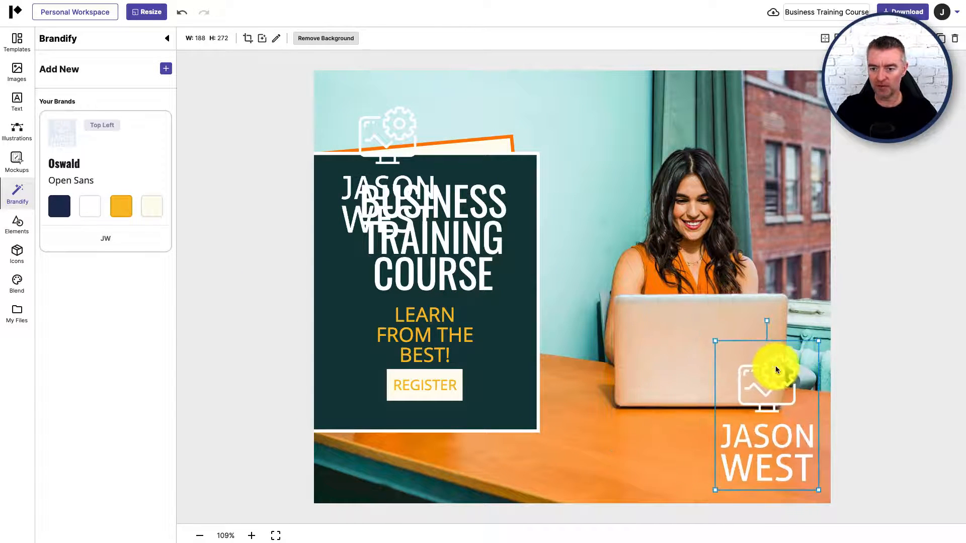
# - Lock the background photo in place and delete the duplicate logo overlapping the headline
pyautogui.click(407, 134)
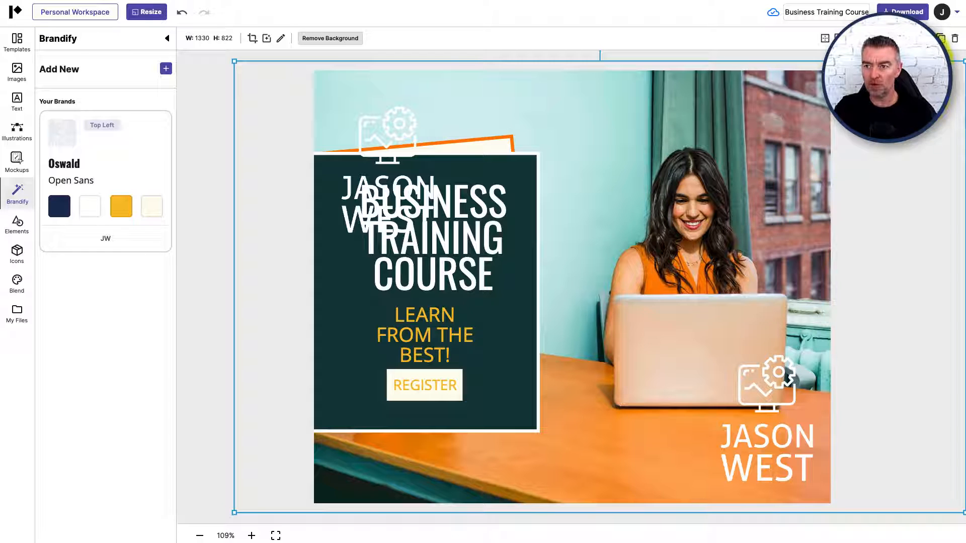
pyautogui.click(945, 51)
pyautogui.click(377, 134)
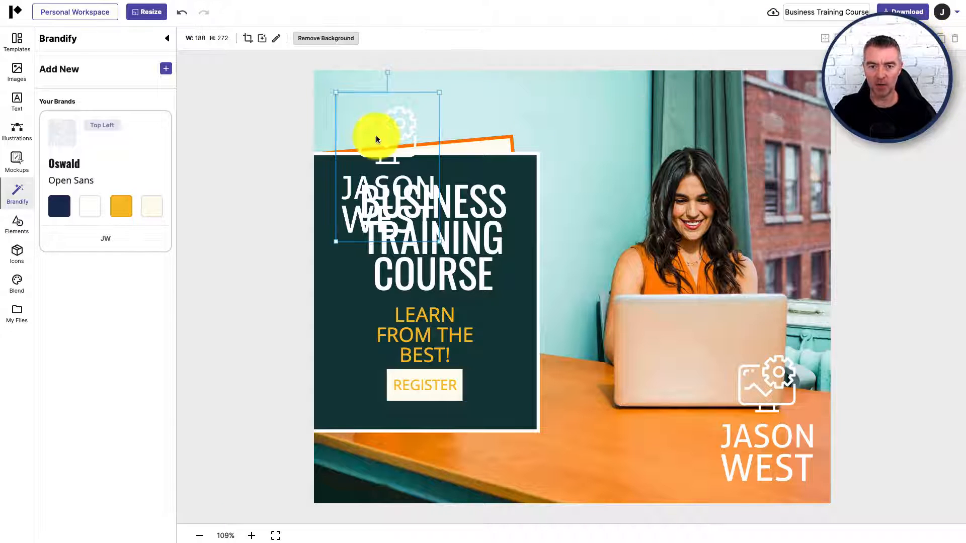
pyautogui.press('Delete')
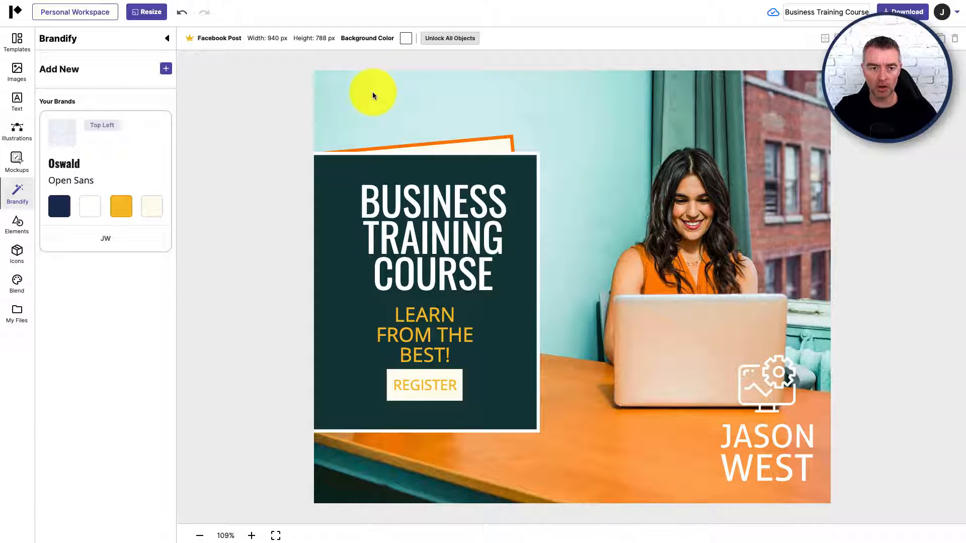
# - Search the Unsplash images for "business" and add the photo of people meeting around a conference table
pyautogui.click(17, 68)
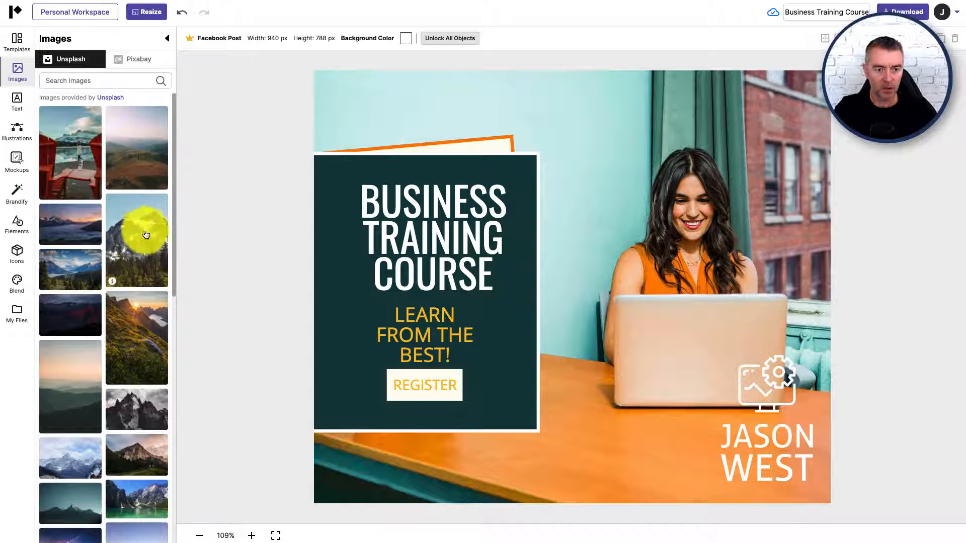
pyautogui.scroll(-2, 126, 324)
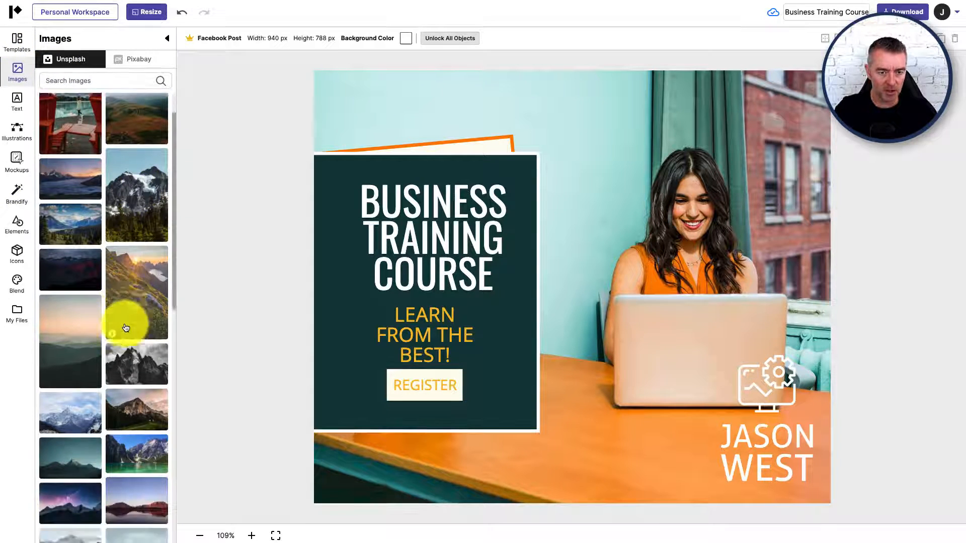
pyautogui.scroll(2, 126, 327)
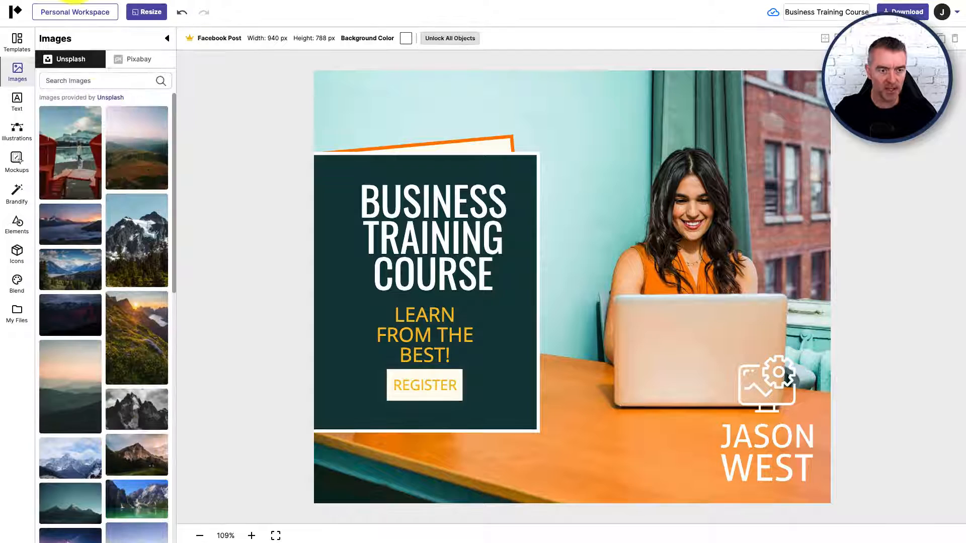
pyautogui.click(70, 80)
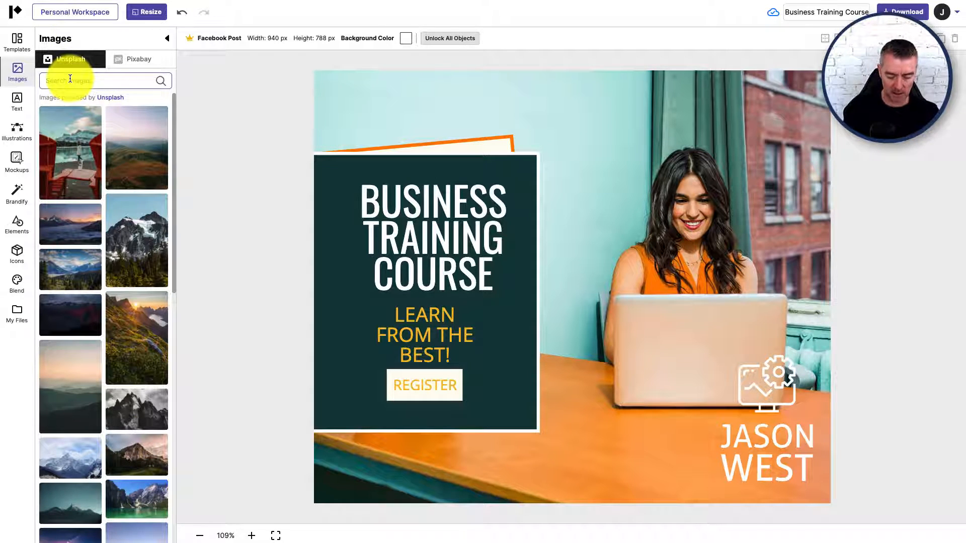
pyautogui.write('busine')
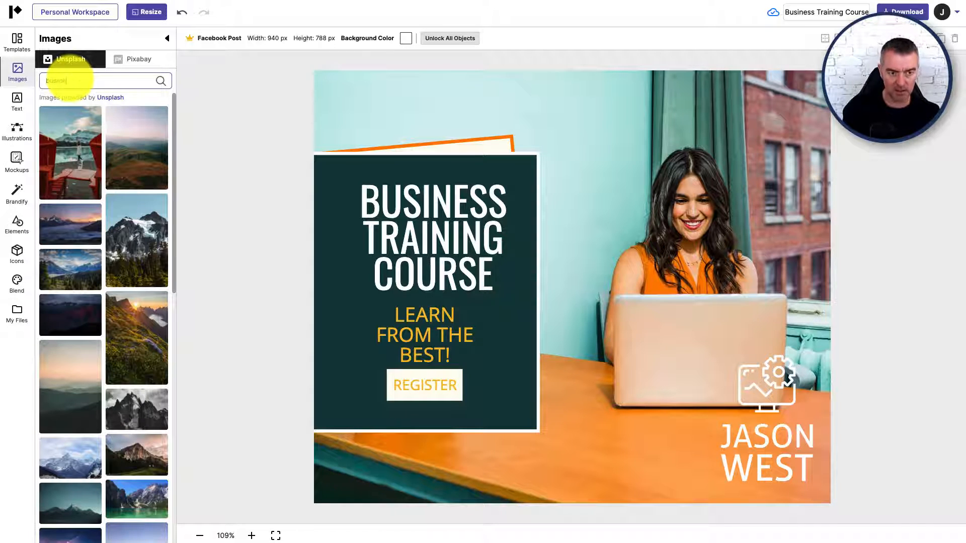
pyautogui.write('ss')
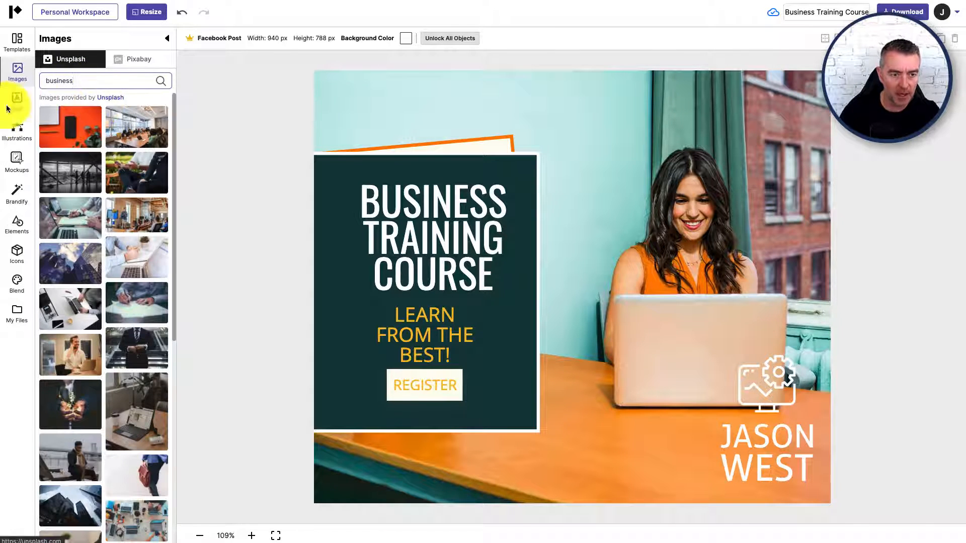
pyautogui.click(137, 136)
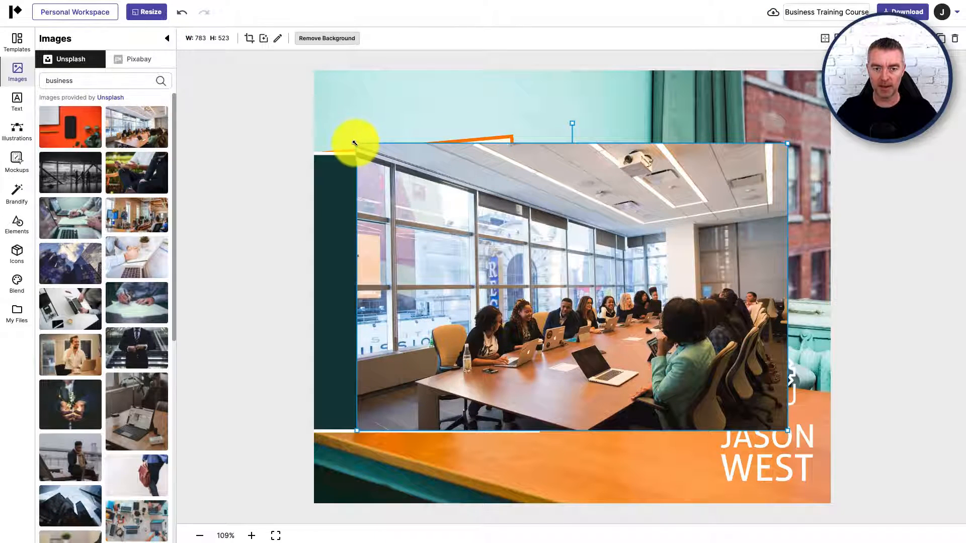
# - Enlarge the meeting-room photo to about 1257 × 839 so it covers the canvas and send it behind the text panel and logo
pyautogui.moveTo(355, 143); pyautogui.dragTo(266, 29)
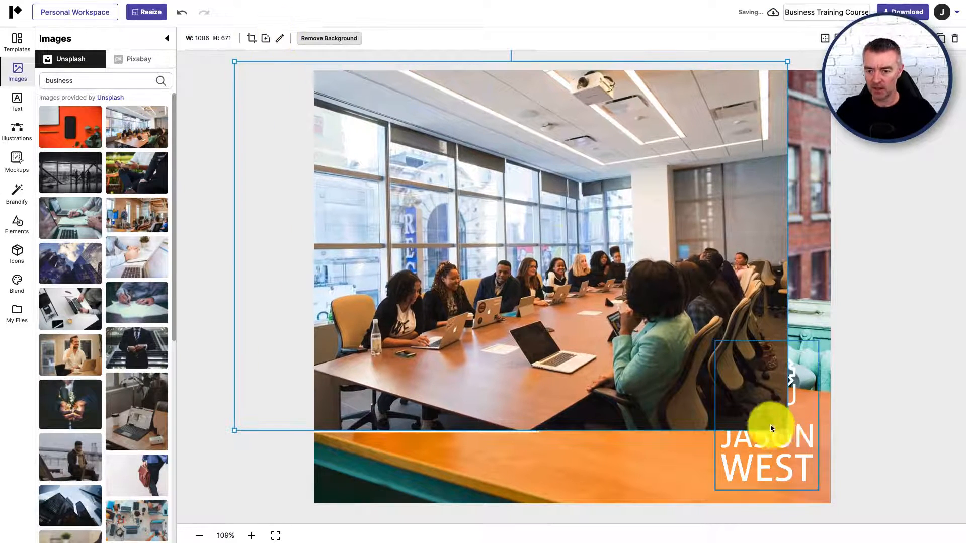
pyautogui.moveTo(787, 429); pyautogui.dragTo(897, 535)
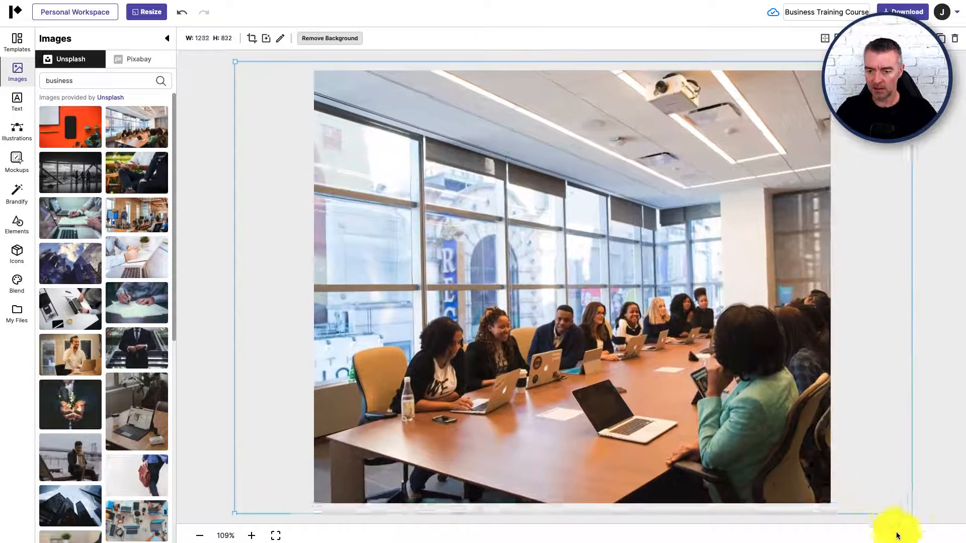
pyautogui.click(958, 68)
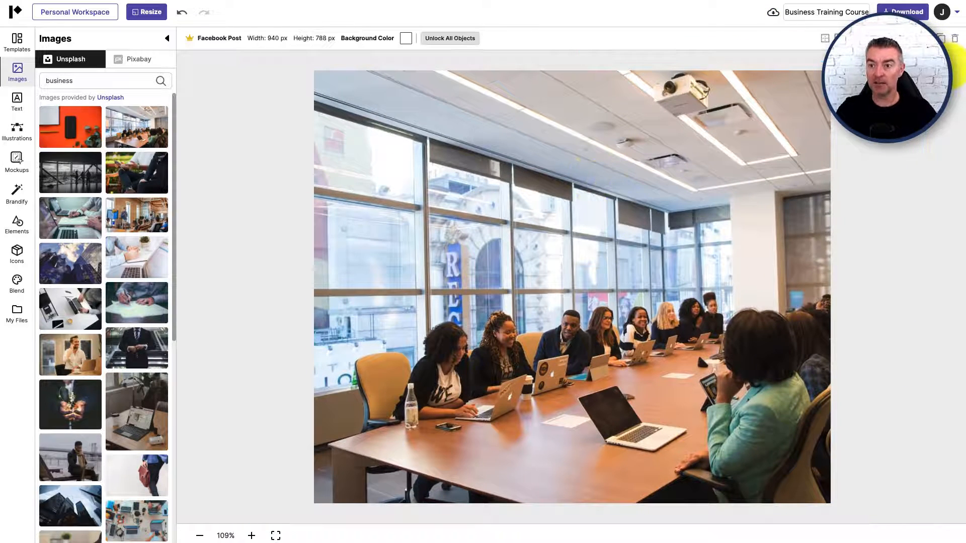
pyautogui.click(644, 143)
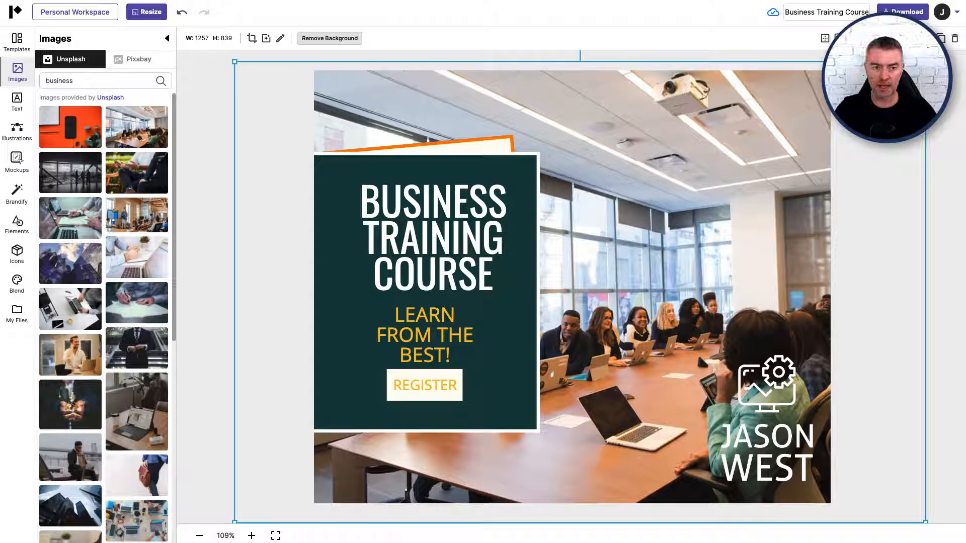
pyautogui.click(194, 130)
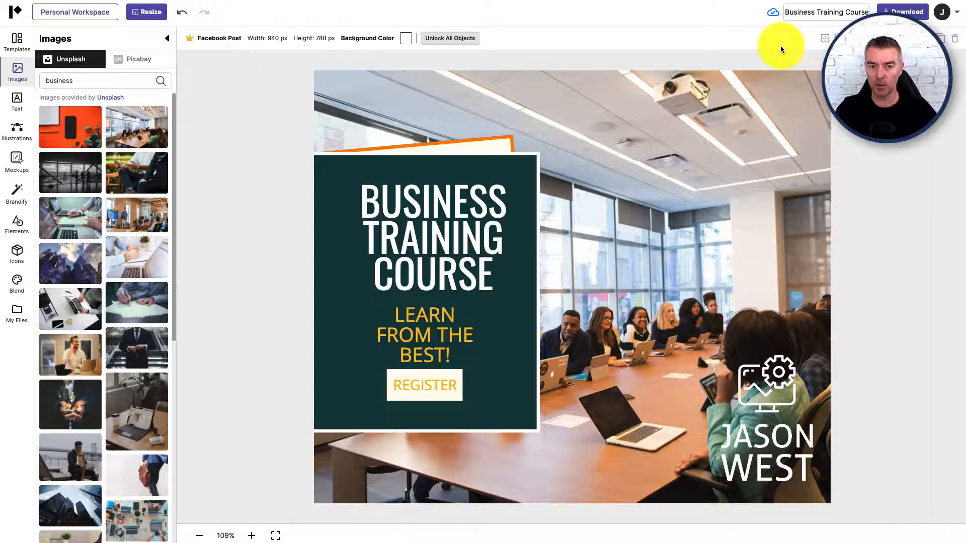
# - Browse the ready-made text styles and the illustrations library
pyautogui.click(16, 98)
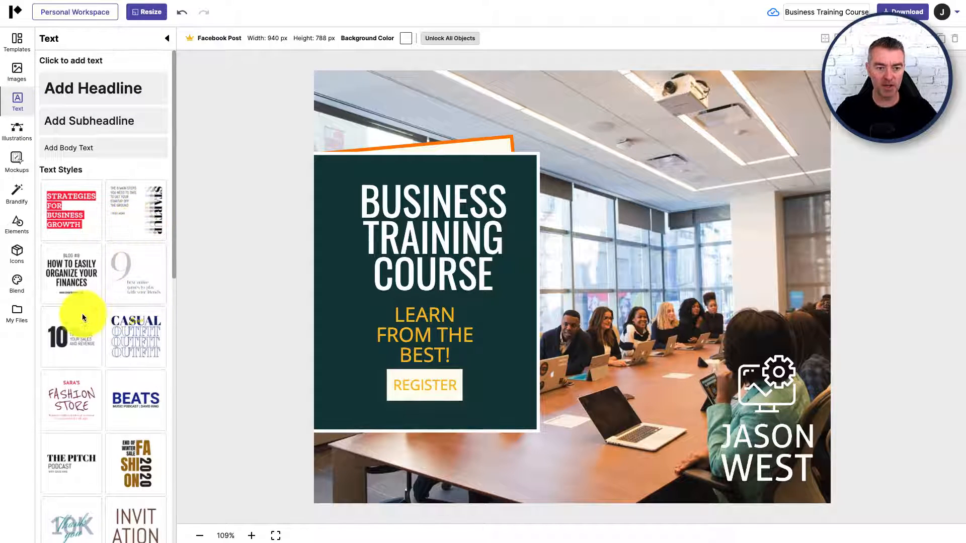
pyautogui.scroll(-3, 70, 337)
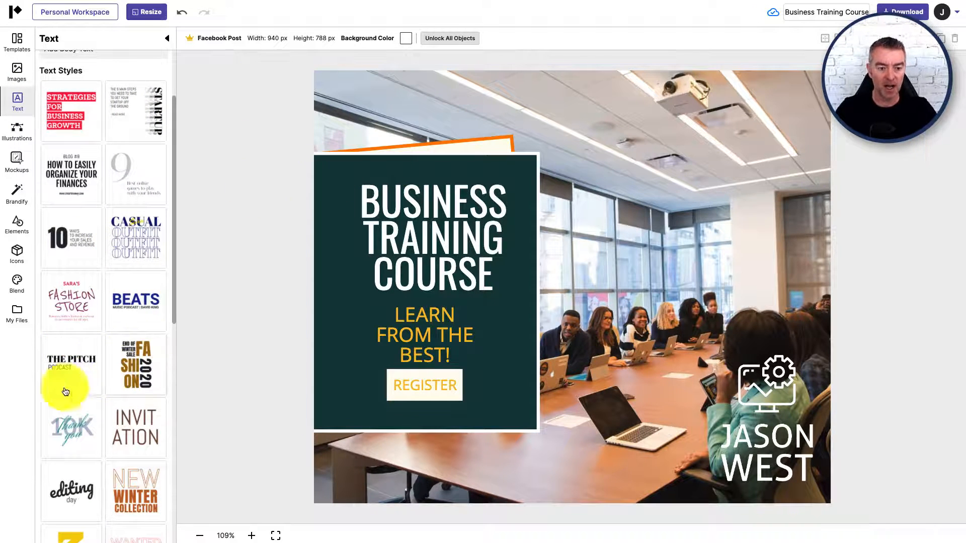
pyautogui.scroll(3, 101, 101)
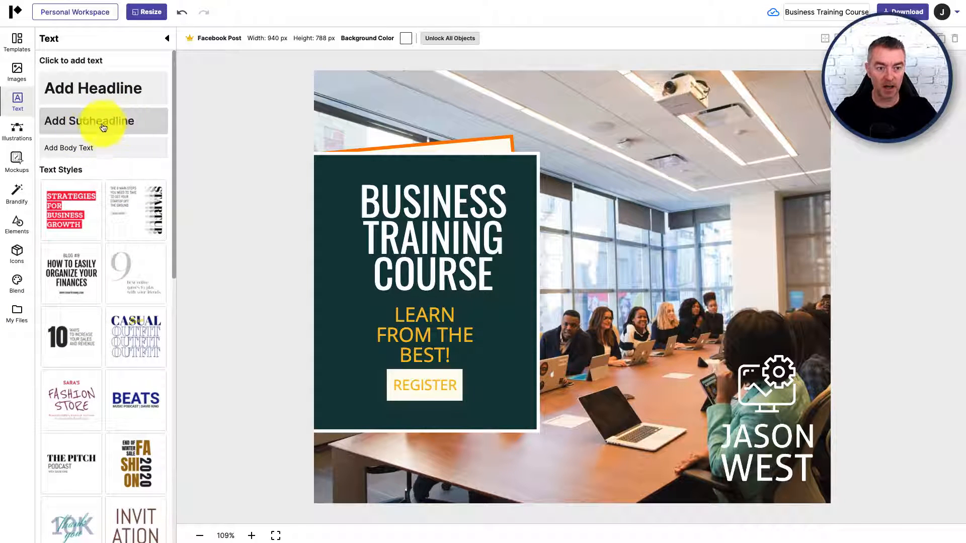
pyautogui.click(23, 134)
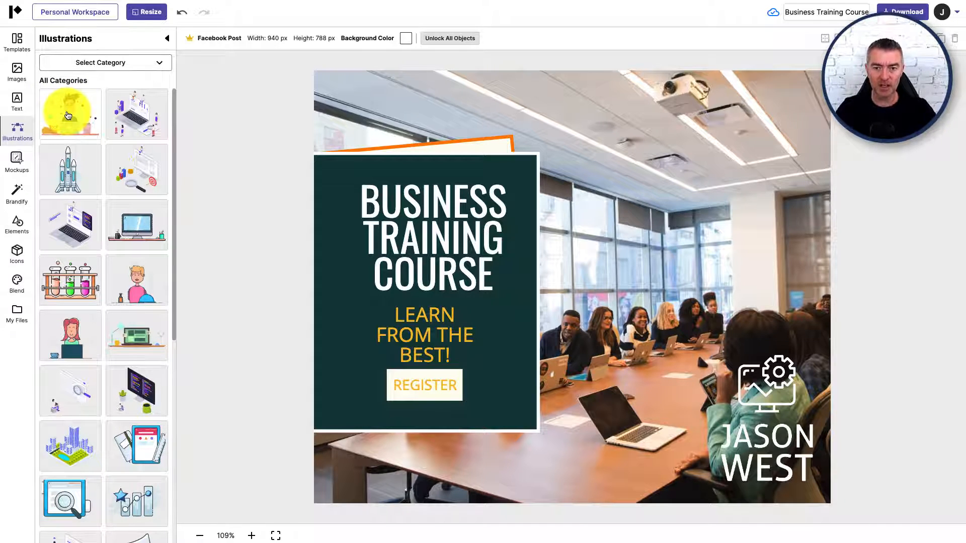
# - Unlock all objects in the design and select the meeting-room photo
pyautogui.click(445, 38)
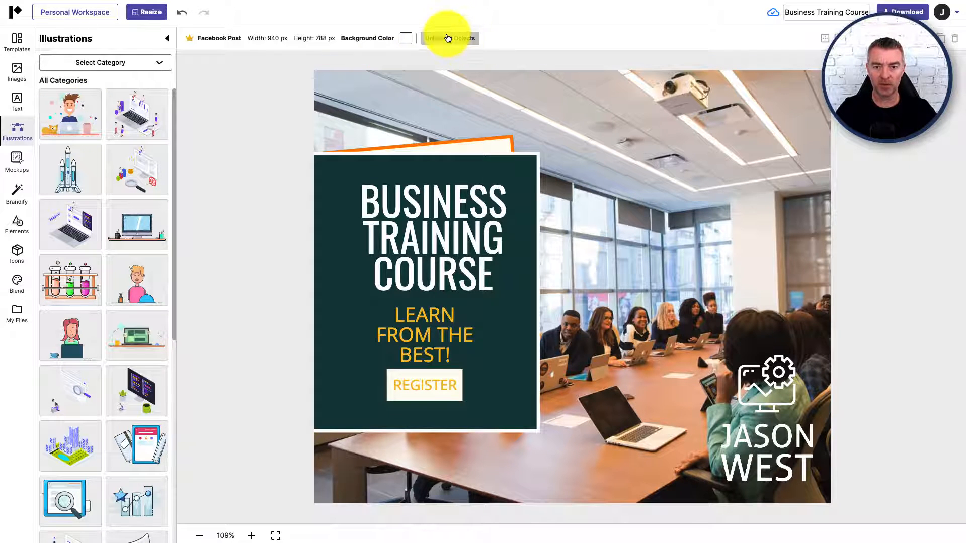
pyautogui.click(748, 168)
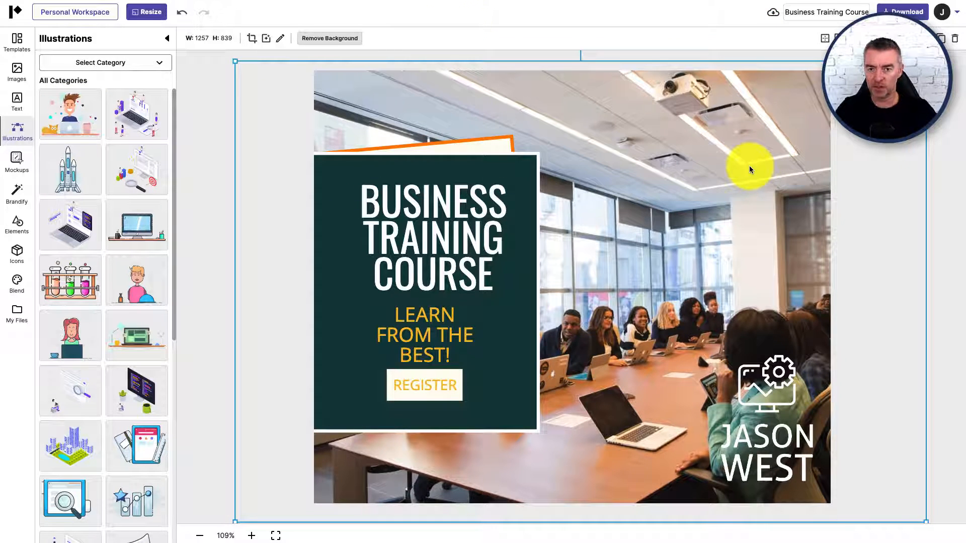
# - Try Grayscale and other image filters on the meeting-room photo and restore its original colours
pyautogui.click(267, 41)
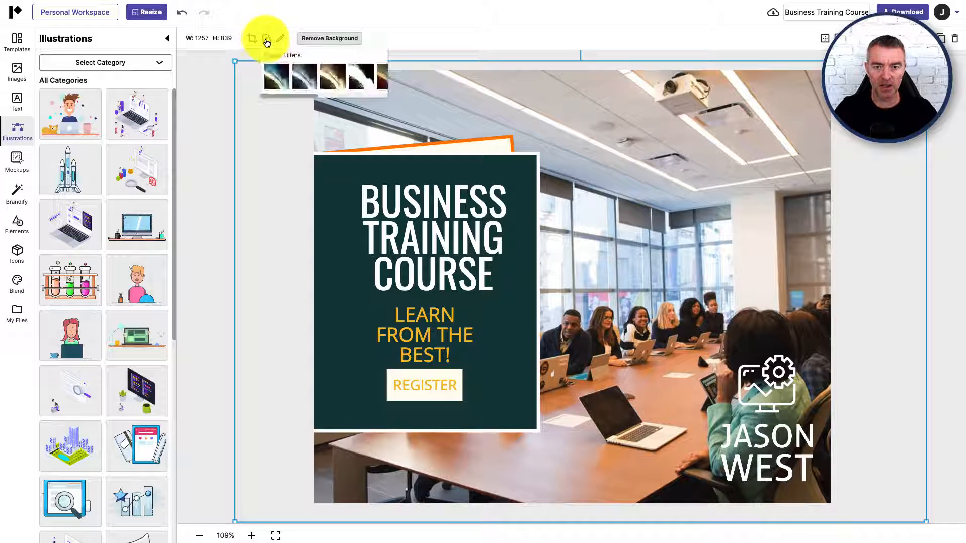
pyautogui.click(303, 78)
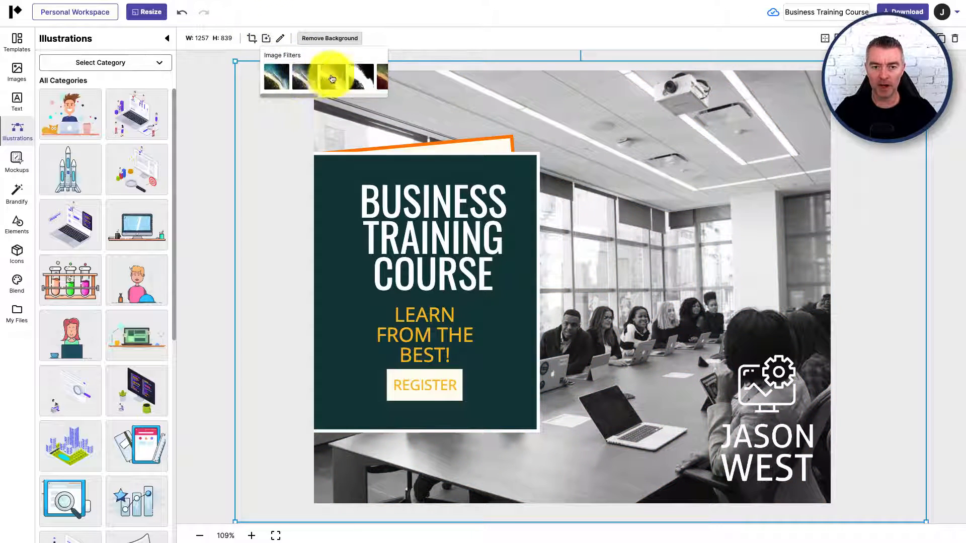
pyautogui.click(332, 77)
pyautogui.click(372, 79)
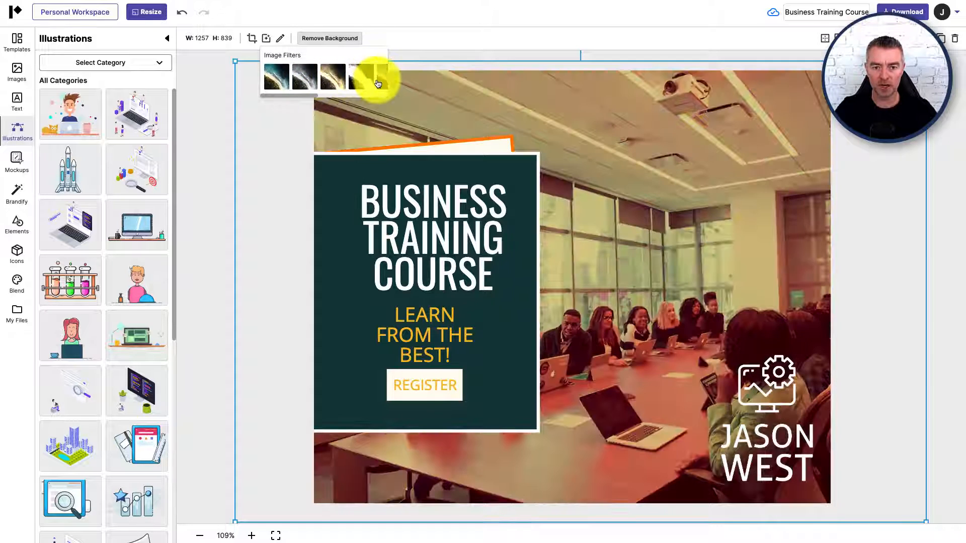
pyautogui.click(304, 78)
pyautogui.click(276, 78)
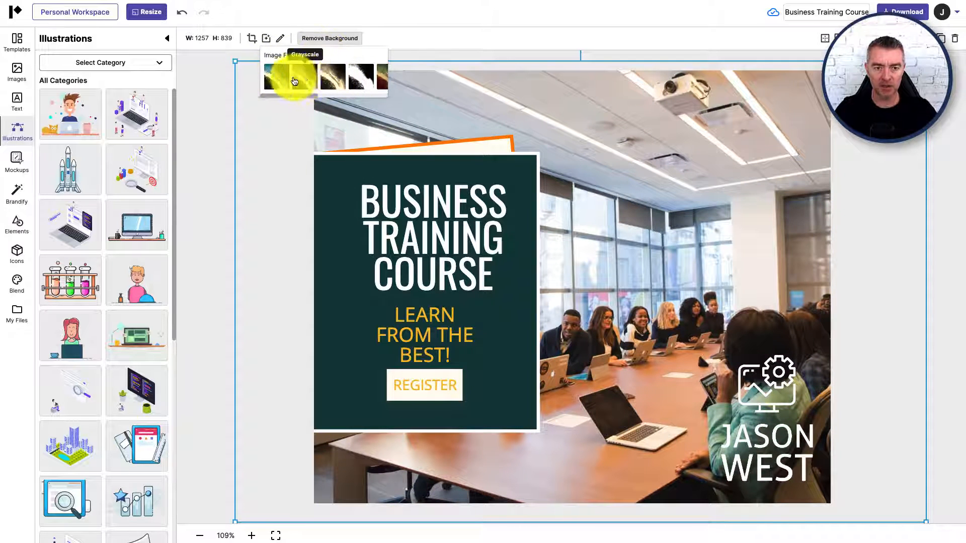
pyautogui.click(218, 84)
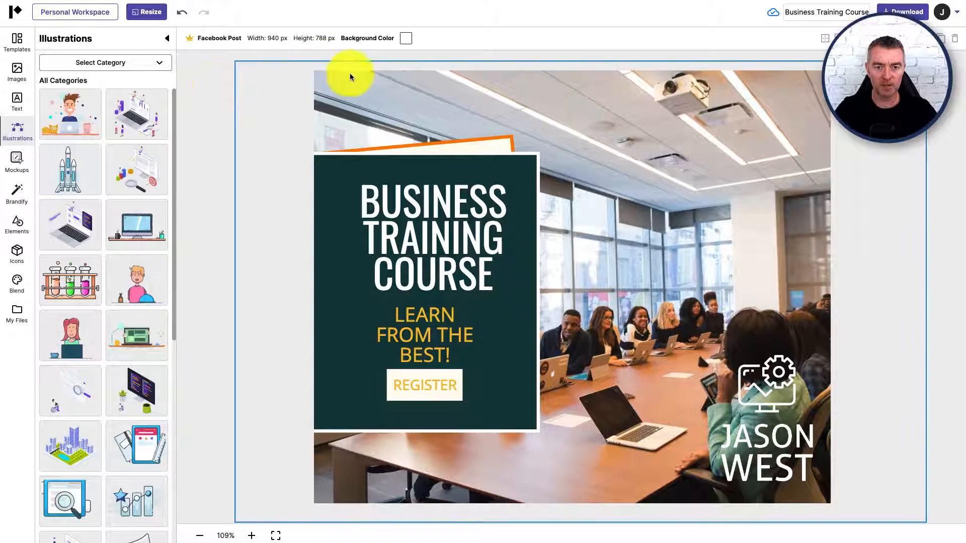
# - Lower the brightness of the meeting-room photo with the image adjustments
pyautogui.click(390, 129)
pyautogui.click(280, 38)
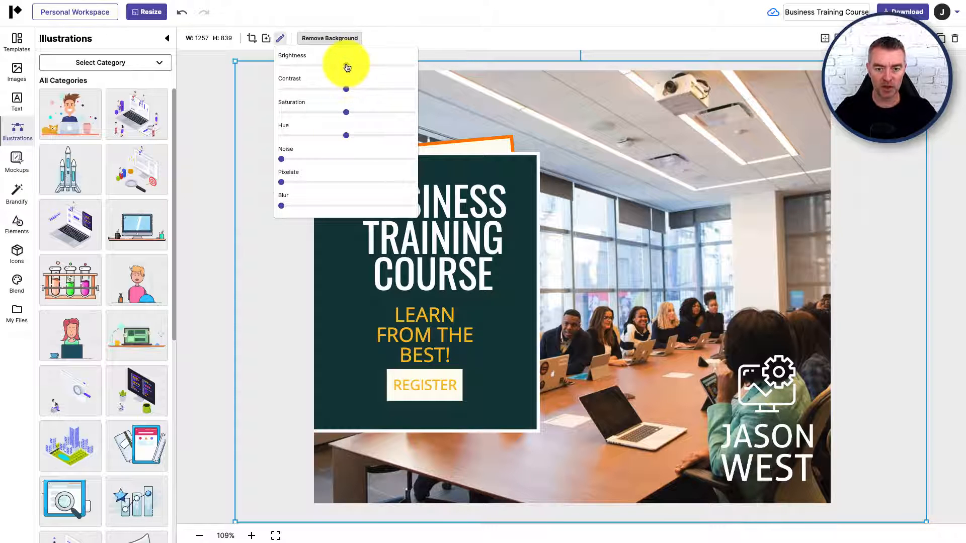
pyautogui.moveTo(346, 64); pyautogui.dragTo(318, 68)
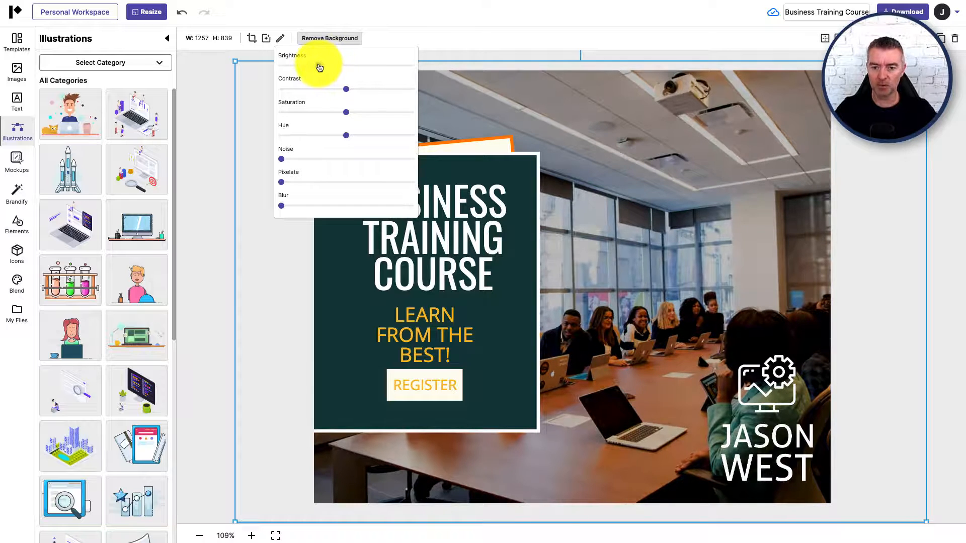